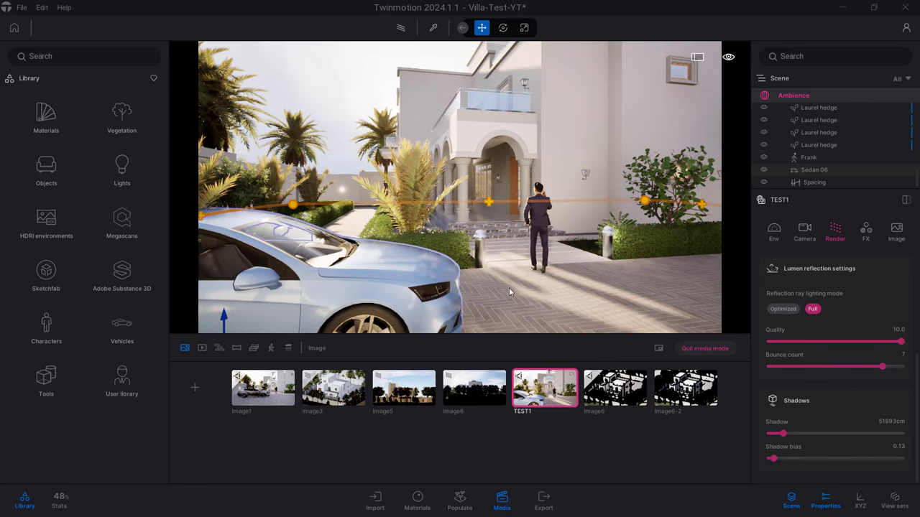
- Preview the Image3 aerial and Image1 car views, then fly the live camera toward the villa entrance
{"action": "left_click", "coordinate": [340, 399]}
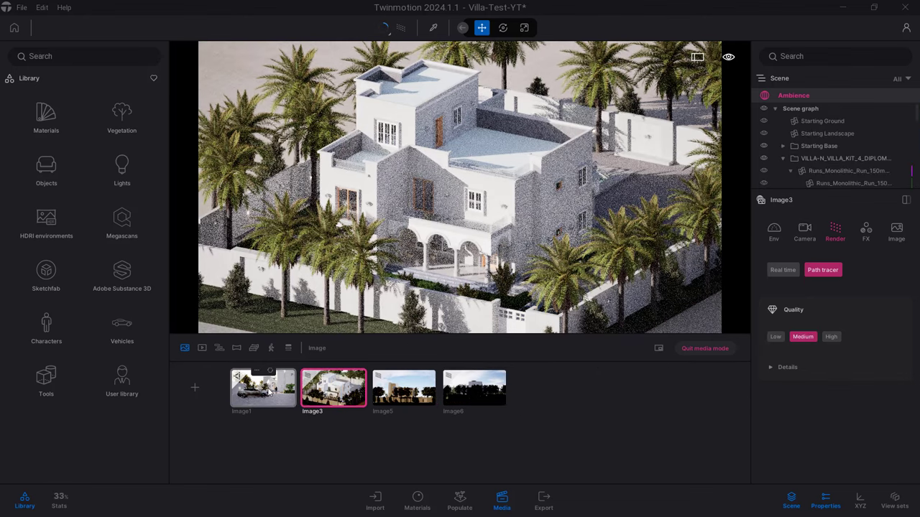
{"action": "left_click", "coordinate": [695, 350]}
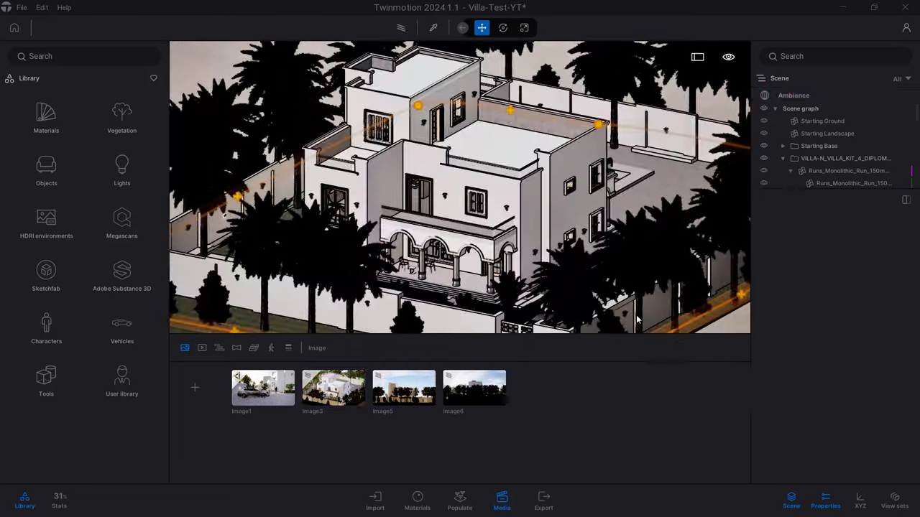
{"action": "left_click", "coordinate": [263, 388]}
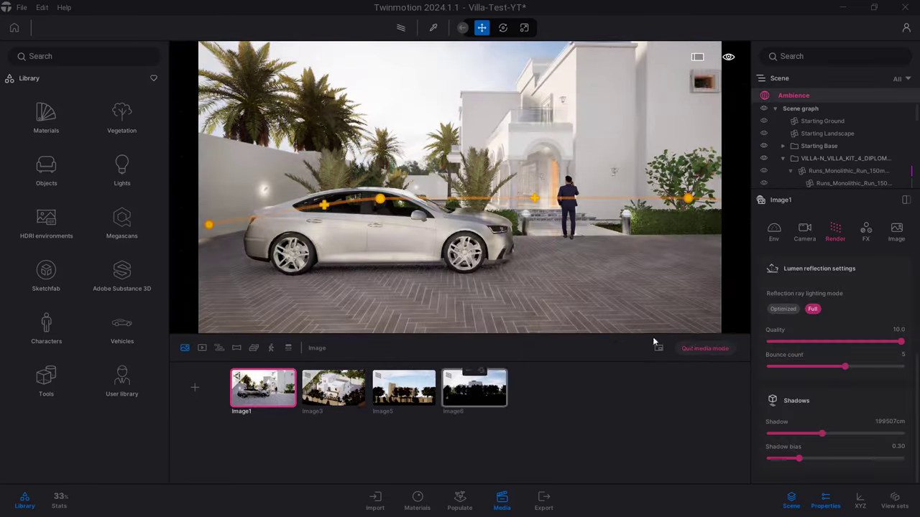
{"action": "left_click", "coordinate": [694, 350]}
{"action": "left_click_drag", "start_coordinate": [625, 258], "coordinate": [647, 237]}
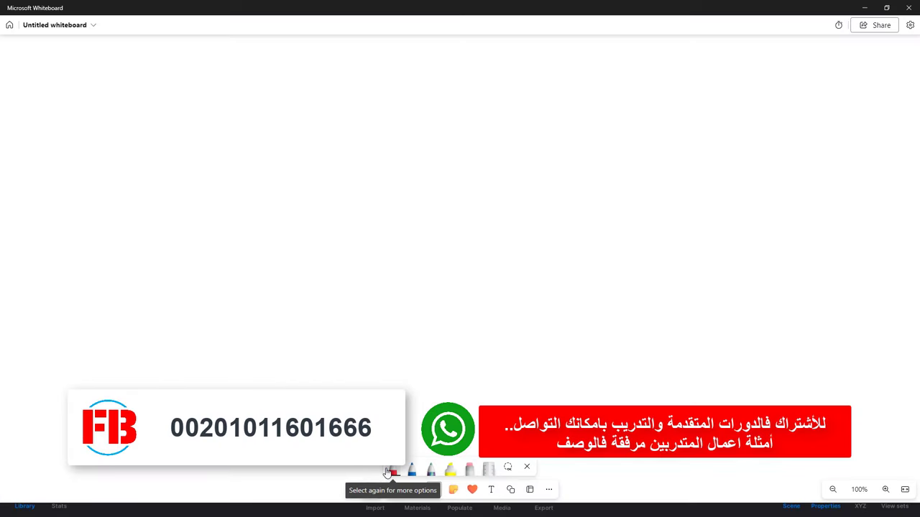
- Handwrite the red Pt heading and a second upper-right heading, underlining both
{"action": "left_click_drag", "start_coordinate": [190, 92], "coordinate": [189, 131]}
{"action": "mouse_move", "coordinate": [144, 122]}
{"action": "left_mouse_down"}
{"action": "mouse_move", "coordinate": [141, 106]}
{"action": "mouse_move", "coordinate": [191, 116]}
{"action": "left_mouse_up"}
{"action": "left_click_drag", "start_coordinate": [250, 117], "coordinate": [246, 135]}
{"action": "mouse_move", "coordinate": [491, 82]}
{"action": "left_mouse_down"}
{"action": "mouse_move", "coordinate": [496, 120]}
{"action": "mouse_move", "coordinate": [569, 113]}
{"action": "left_mouse_up"}
{"action": "left_click_drag", "start_coordinate": [170, 162], "coordinate": [264, 160]}
{"action": "left_click_drag", "start_coordinate": [473, 152], "coordinate": [558, 151]}
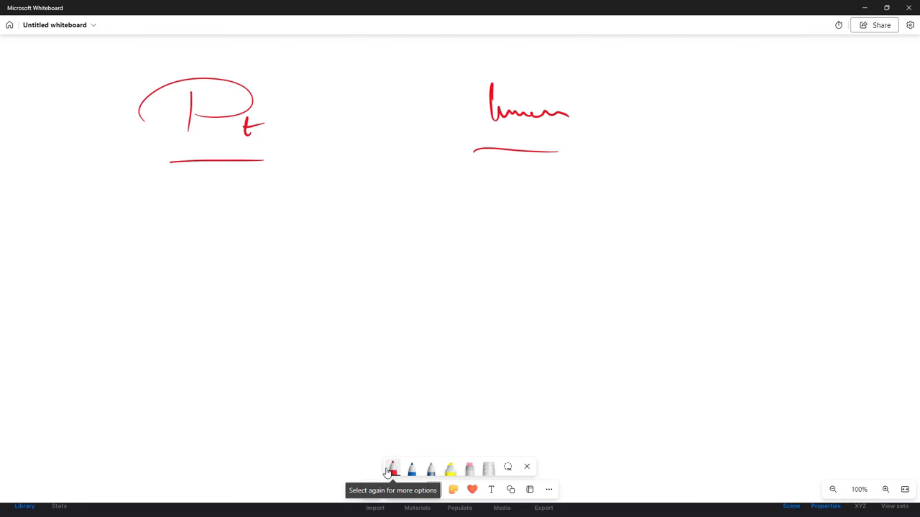
- Add a check between the headings, write and underline video, and add S/ beside it
{"action": "left_click_drag", "start_coordinate": [392, 145], "coordinate": [333, 199]}
{"action": "left_click_drag", "start_coordinate": [487, 183], "coordinate": [504, 181]}
{"action": "mouse_move", "coordinate": [508, 189]}
{"action": "left_mouse_down"}
{"action": "mouse_move", "coordinate": [509, 198]}
{"action": "mouse_move", "coordinate": [530, 198]}
{"action": "left_mouse_up"}
{"action": "left_click_drag", "start_coordinate": [530, 197], "coordinate": [566, 189]}
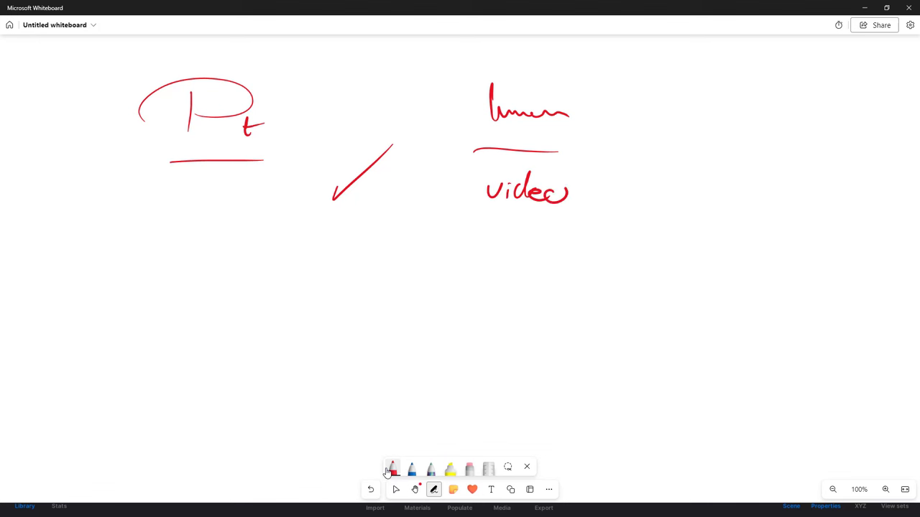
{"action": "left_click_drag", "start_coordinate": [501, 218], "coordinate": [587, 219]}
{"action": "mouse_move", "coordinate": [639, 164]}
{"action": "left_mouse_down"}
{"action": "mouse_move", "coordinate": [622, 192]}
{"action": "mouse_move", "coordinate": [643, 188]}
{"action": "left_mouse_up"}
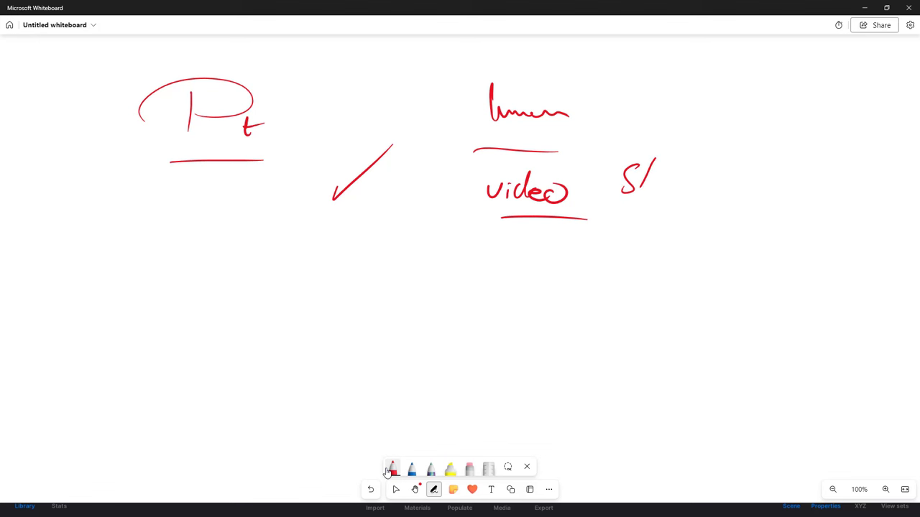
- Write an underlined 2-3H under Pt, with Photo below it
{"action": "mouse_move", "coordinate": [211, 185]}
{"action": "left_mouse_down"}
{"action": "mouse_move", "coordinate": [229, 204]}
{"action": "mouse_move", "coordinate": [275, 203]}
{"action": "left_mouse_up"}
{"action": "mouse_move", "coordinate": [285, 180]}
{"action": "left_mouse_down"}
{"action": "mouse_move", "coordinate": [288, 204]}
{"action": "mouse_move", "coordinate": [297, 188]}
{"action": "left_mouse_up"}
{"action": "left_click_drag", "start_coordinate": [201, 222], "coordinate": [295, 223]}
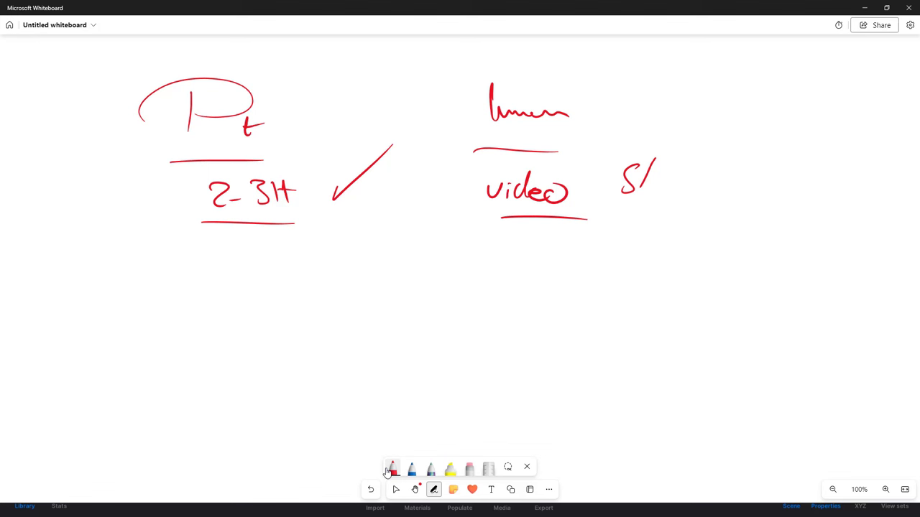
{"action": "left_click_drag", "start_coordinate": [171, 260], "coordinate": [171, 314]}
{"action": "mouse_move", "coordinate": [146, 281]}
{"action": "left_mouse_down"}
{"action": "mouse_move", "coordinate": [173, 277]}
{"action": "mouse_move", "coordinate": [225, 304]}
{"action": "mouse_move", "coordinate": [248, 303]}
{"action": "left_mouse_up"}
{"action": "left_click_drag", "start_coordinate": [254, 290], "coordinate": [280, 293]}
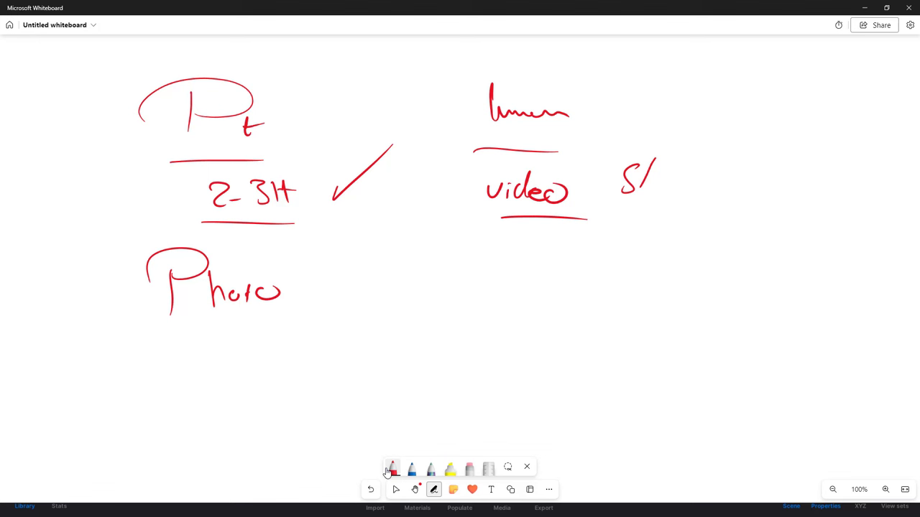
- Draw check marks below video and beside Photo, plus a note by the lower check
{"action": "left_click_drag", "start_coordinate": [508, 283], "coordinate": [566, 256]}
{"action": "left_click_drag", "start_coordinate": [331, 284], "coordinate": [397, 247]}
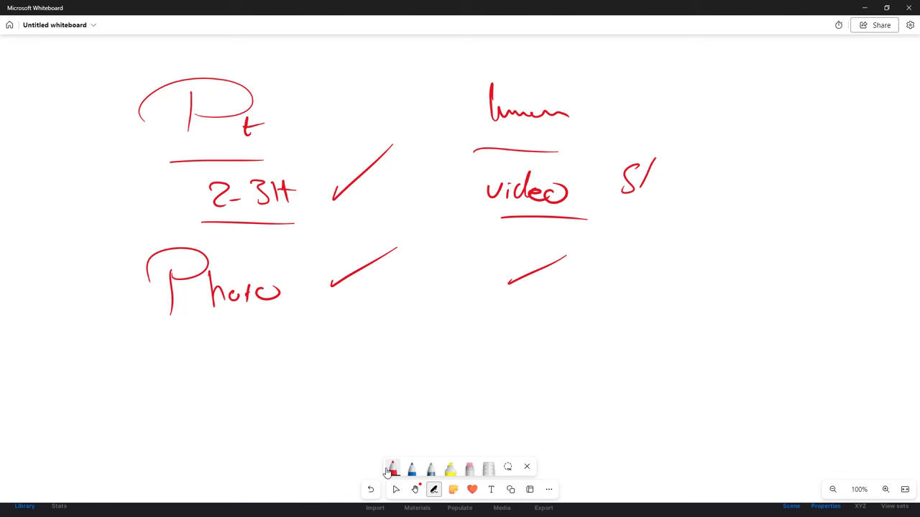
{"action": "mouse_move", "coordinate": [598, 233]}
{"action": "left_mouse_down"}
{"action": "mouse_move", "coordinate": [647, 270]}
{"action": "mouse_move", "coordinate": [743, 243]}
{"action": "left_mouse_up"}
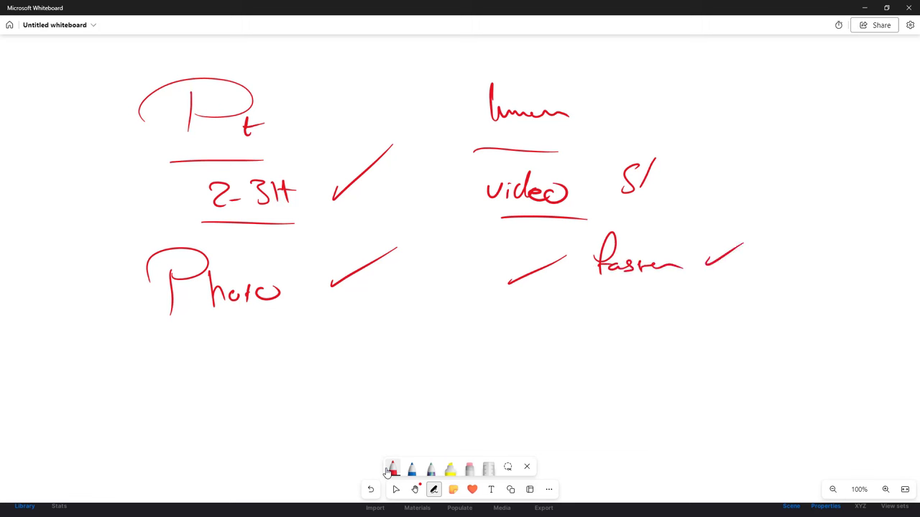
- In blue ink, add a check and an underlined Speed beside the upper-right heading
{"action": "left_click", "coordinate": [411, 468]}
{"action": "mouse_move", "coordinate": [594, 109]}
{"action": "left_mouse_down"}
{"action": "mouse_move", "coordinate": [653, 69]}
{"action": "mouse_move", "coordinate": [655, 111]}
{"action": "left_mouse_up"}
{"action": "mouse_move", "coordinate": [668, 97]}
{"action": "left_mouse_down"}
{"action": "mouse_move", "coordinate": [670, 122]}
{"action": "mouse_move", "coordinate": [727, 87]}
{"action": "mouse_move", "coordinate": [730, 63]}
{"action": "left_mouse_up"}
{"action": "left_click_drag", "start_coordinate": [672, 118], "coordinate": [713, 113]}
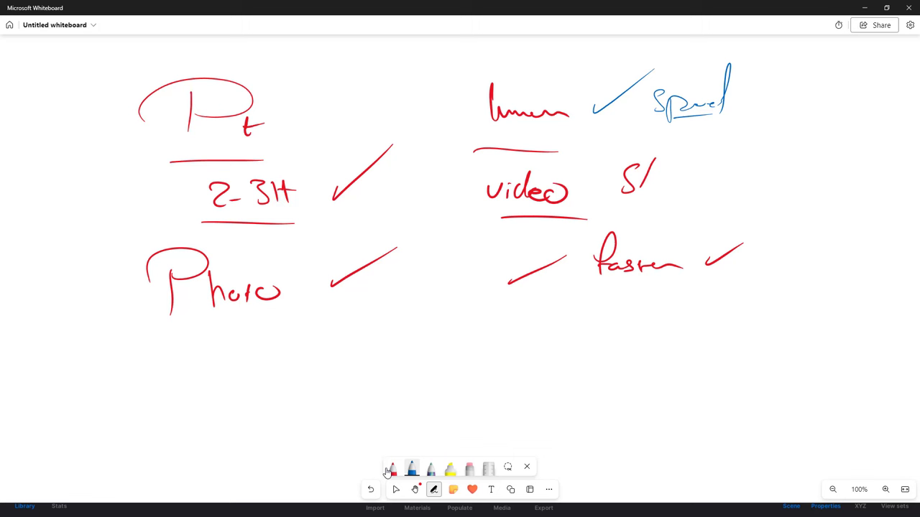
- Circle Photo in blue, label it 12 3060, and switch to the Select tool
{"action": "mouse_move", "coordinate": [194, 238]}
{"action": "left_mouse_down"}
{"action": "mouse_move", "coordinate": [108, 324]}
{"action": "mouse_move", "coordinate": [214, 213]}
{"action": "left_mouse_up"}
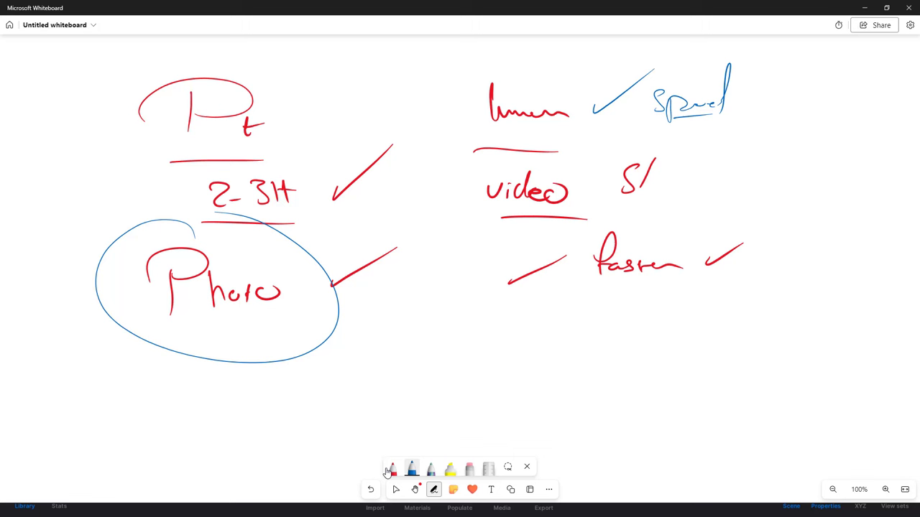
{"action": "mouse_move", "coordinate": [85, 212]}
{"action": "left_mouse_down"}
{"action": "mouse_move", "coordinate": [102, 222]}
{"action": "mouse_move", "coordinate": [87, 227]}
{"action": "left_mouse_up"}
{"action": "left_click_drag", "start_coordinate": [115, 214], "coordinate": [113, 215]}
{"action": "mouse_move", "coordinate": [98, 187]}
{"action": "left_mouse_down"}
{"action": "mouse_move", "coordinate": [100, 202]}
{"action": "mouse_move", "coordinate": [120, 199]}
{"action": "left_mouse_up"}
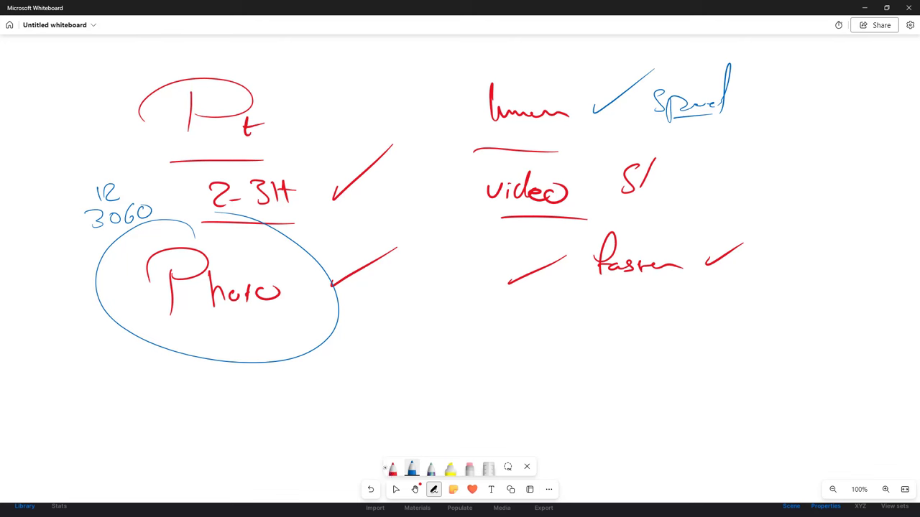
{"action": "left_click", "coordinate": [396, 490]}
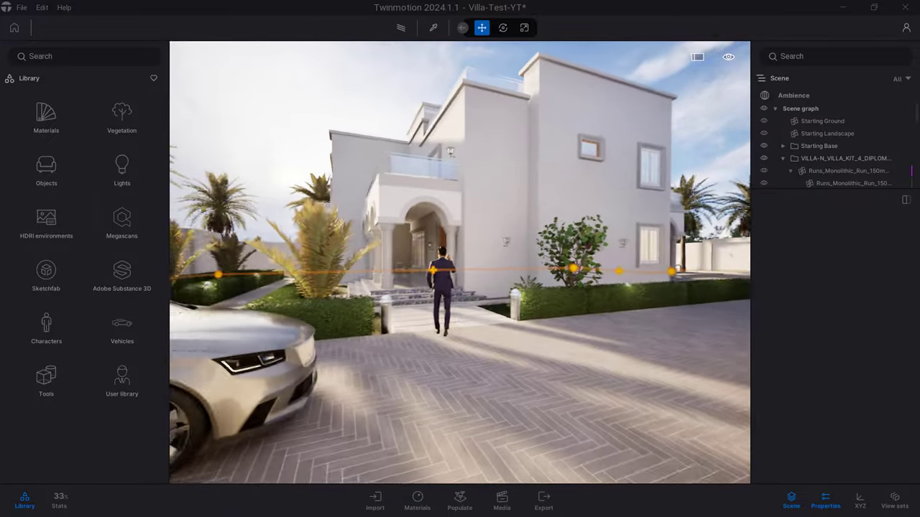
- Save the current view as a new Media image and rename it TEST1
{"action": "left_click", "coordinate": [501, 498]}
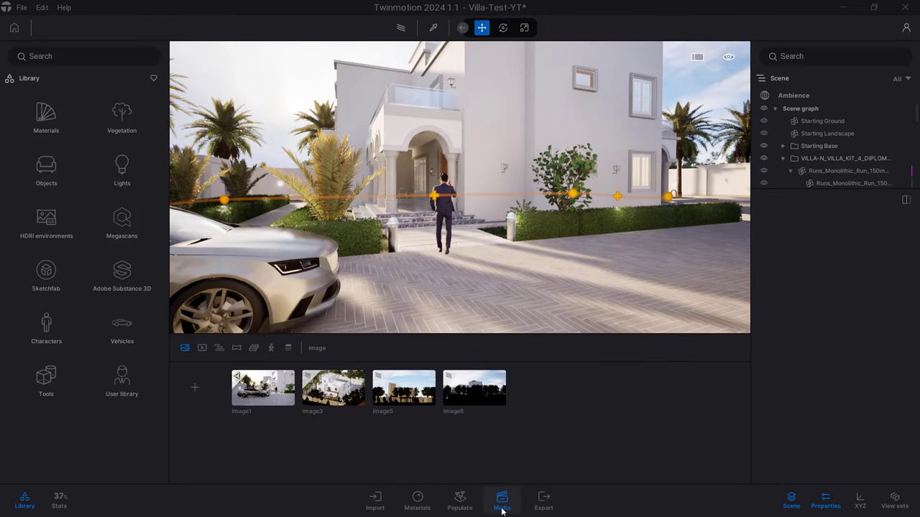
{"action": "left_click", "coordinate": [203, 391]}
{"action": "right_click", "coordinate": [539, 365]}
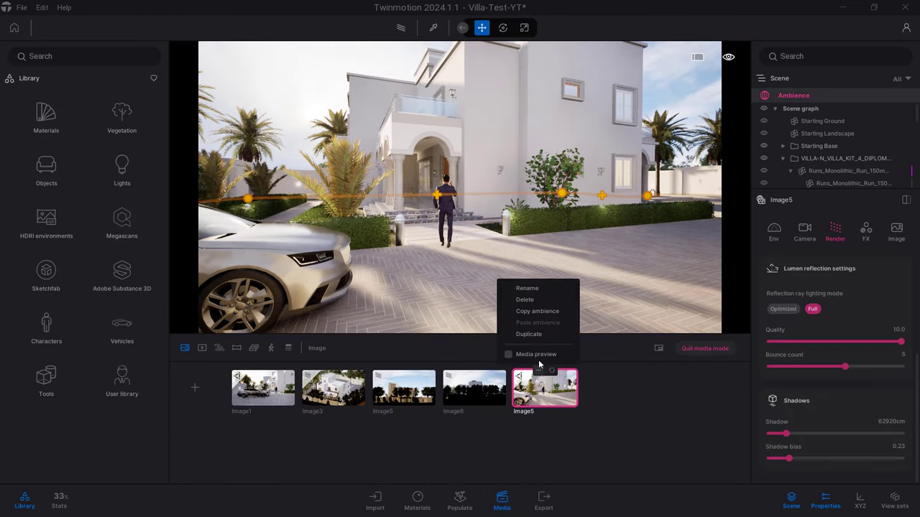
{"action": "left_click", "coordinate": [530, 288]}
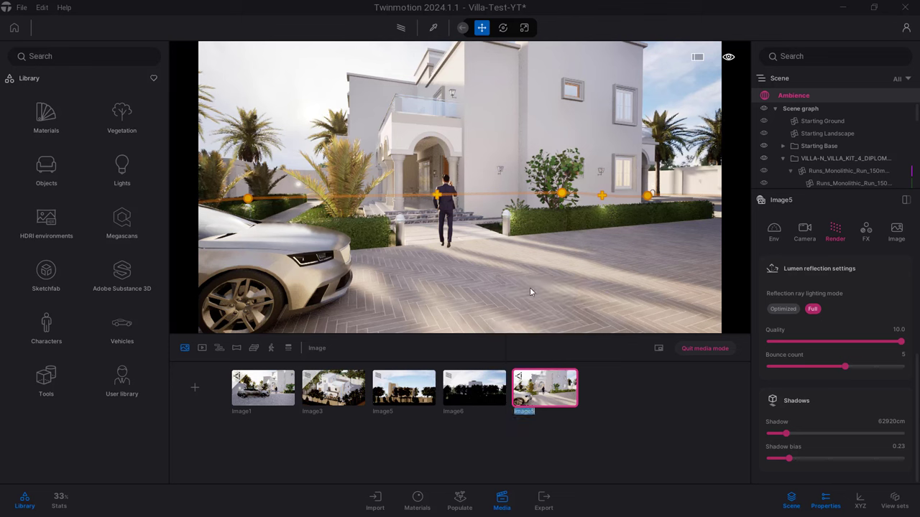
{"action": "type", "text": "TEST1"}
{"action": "key", "text": "Return"}
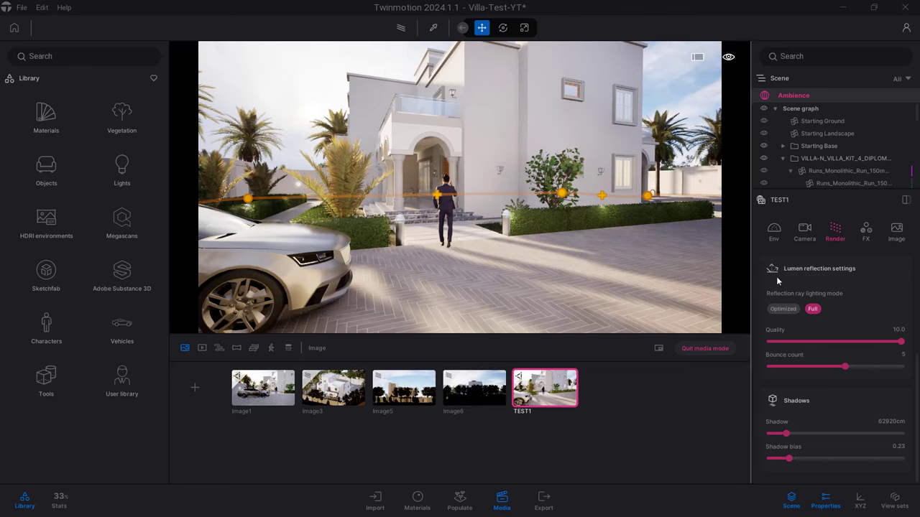
- Set TEST1's HDRI rotation to 226° and intensity to 1.50
{"action": "left_click", "coordinate": [779, 238]}
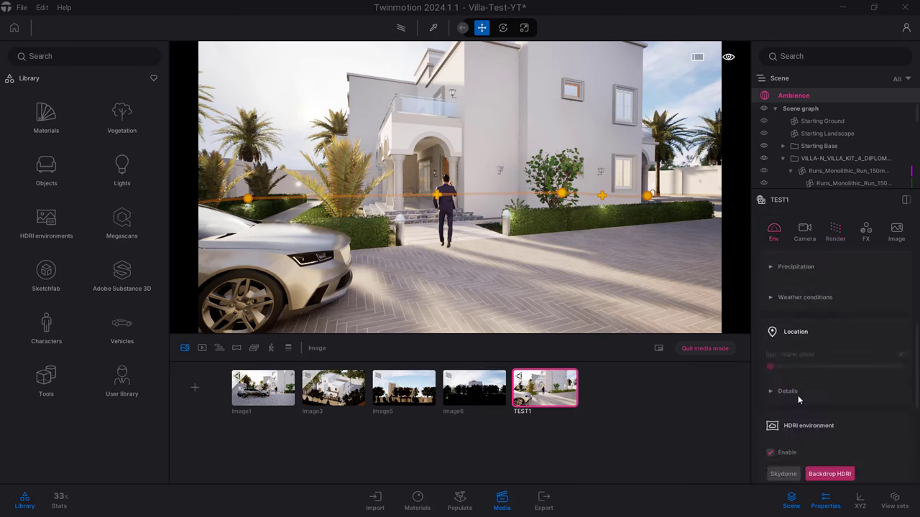
{"action": "scroll", "coordinate": [798, 396], "scroll_direction": "up", "scroll_amount": 3}
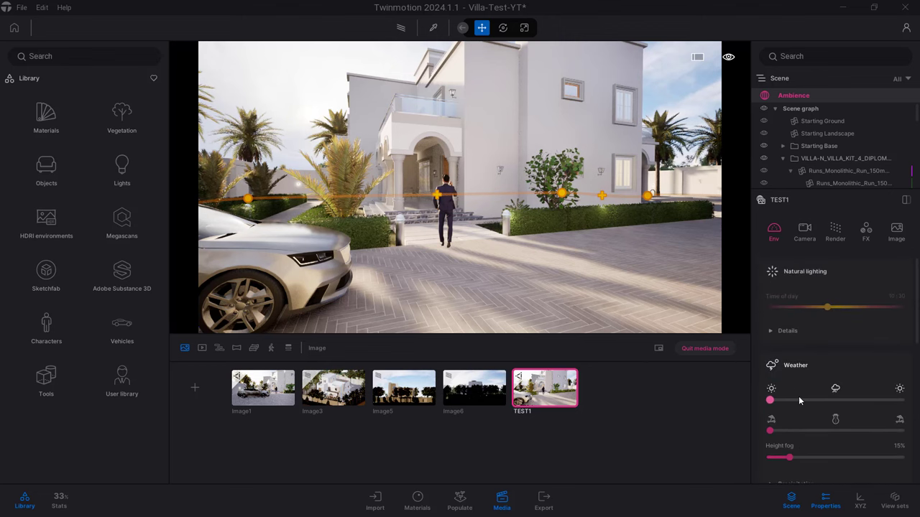
{"action": "scroll", "coordinate": [798, 396], "scroll_direction": "down", "scroll_amount": 3}
{"action": "scroll", "coordinate": [799, 394], "scroll_direction": "down", "scroll_amount": 2}
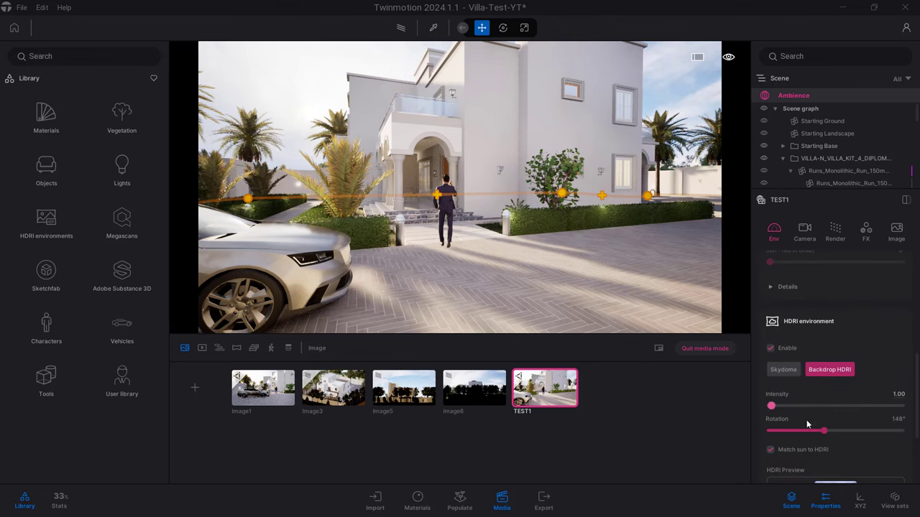
{"action": "mouse_move", "coordinate": [820, 430]}
{"action": "left_mouse_down"}
{"action": "mouse_move", "coordinate": [795, 430]}
{"action": "mouse_move", "coordinate": [852, 430]}
{"action": "left_mouse_up"}
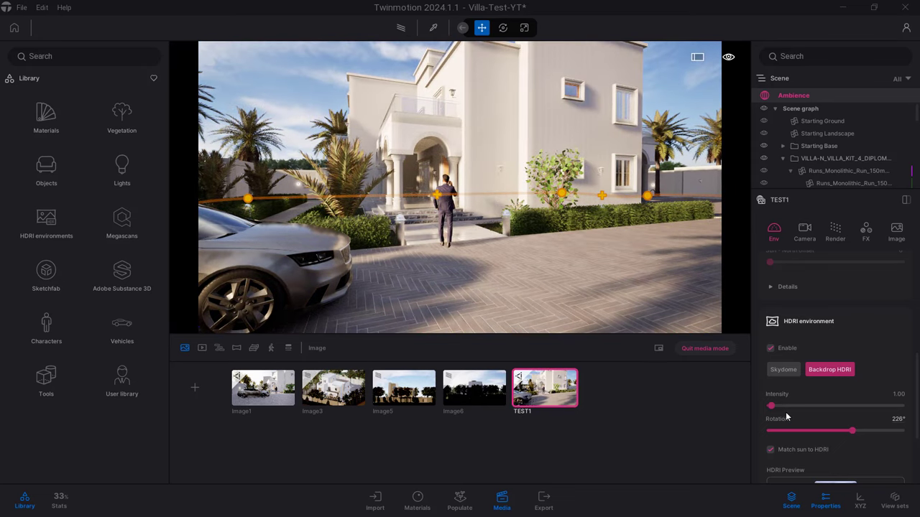
{"action": "left_click_drag", "start_coordinate": [771, 406], "coordinate": [773, 406]}
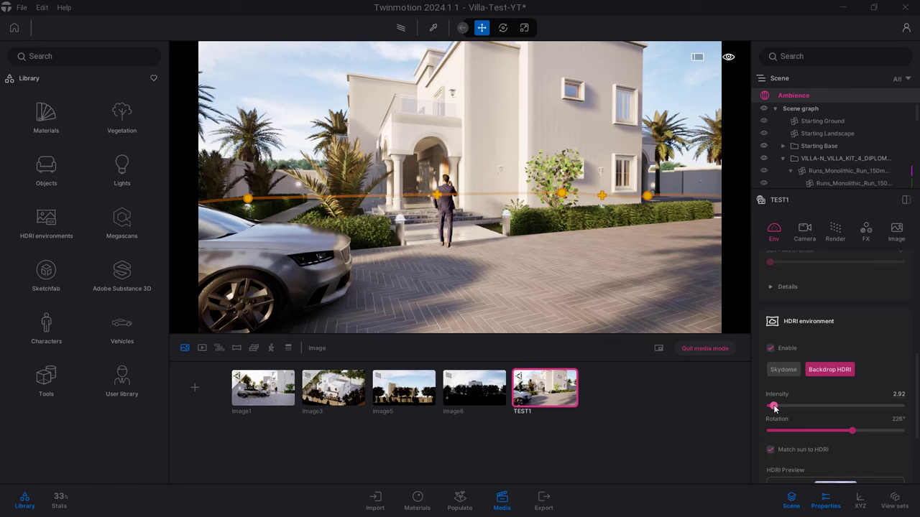
{"action": "double_click", "coordinate": [897, 395]}
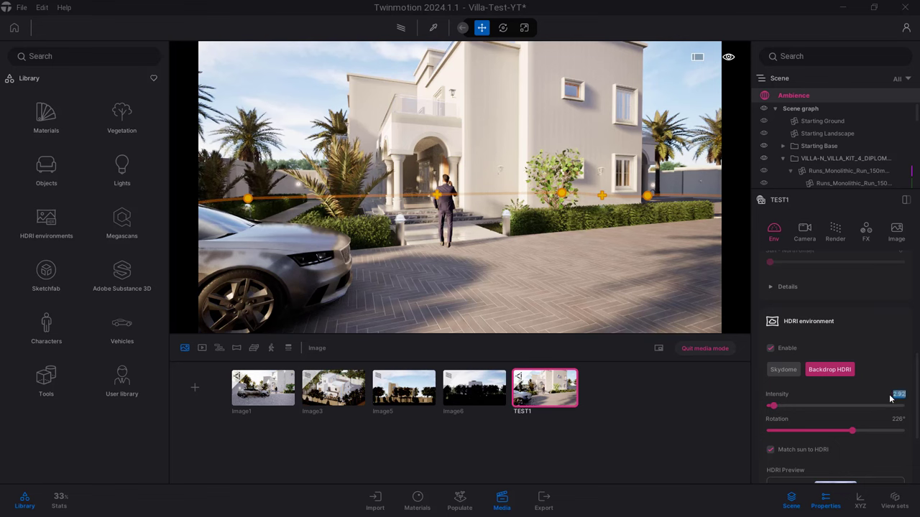
{"action": "type", "text": "1.5"}
{"action": "key", "text": "Return"}
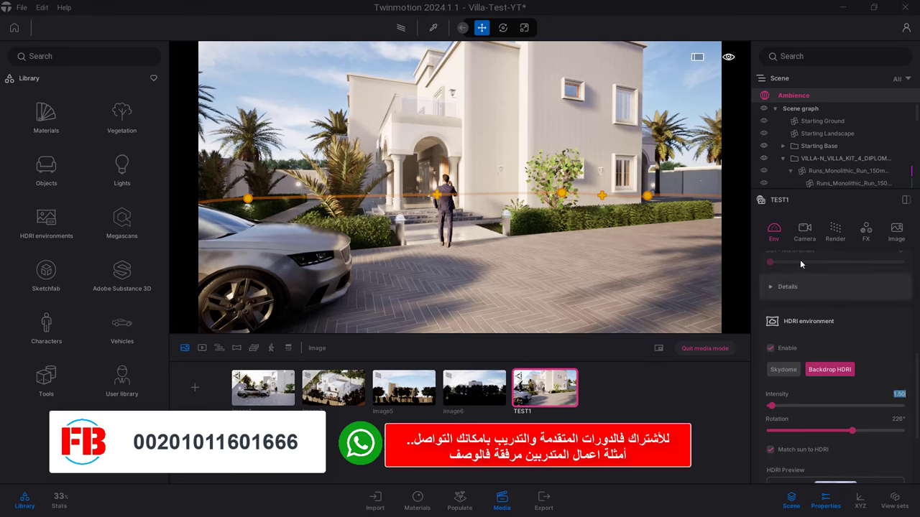
- Align TEST1's camera verticals and reframe it to a frontal view of the house
{"action": "left_click", "coordinate": [806, 238]}
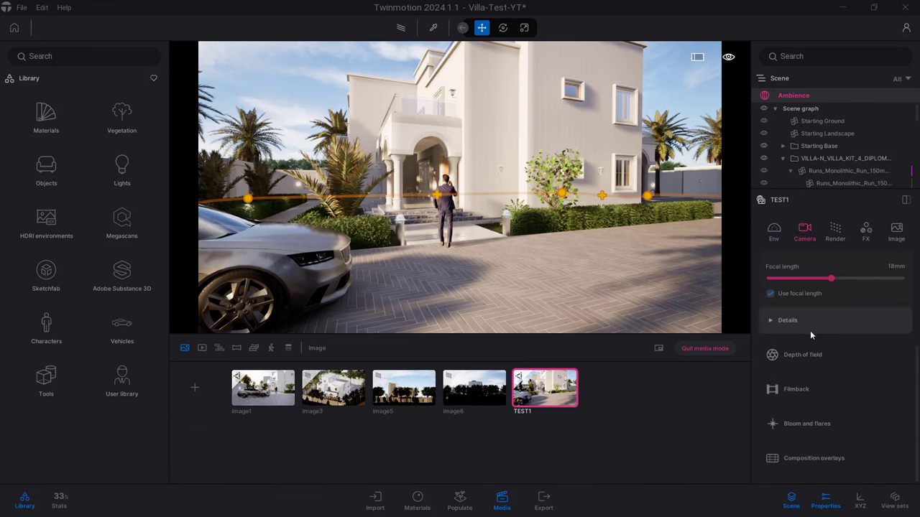
{"action": "left_click", "coordinate": [806, 326]}
{"action": "left_click", "coordinate": [786, 303]}
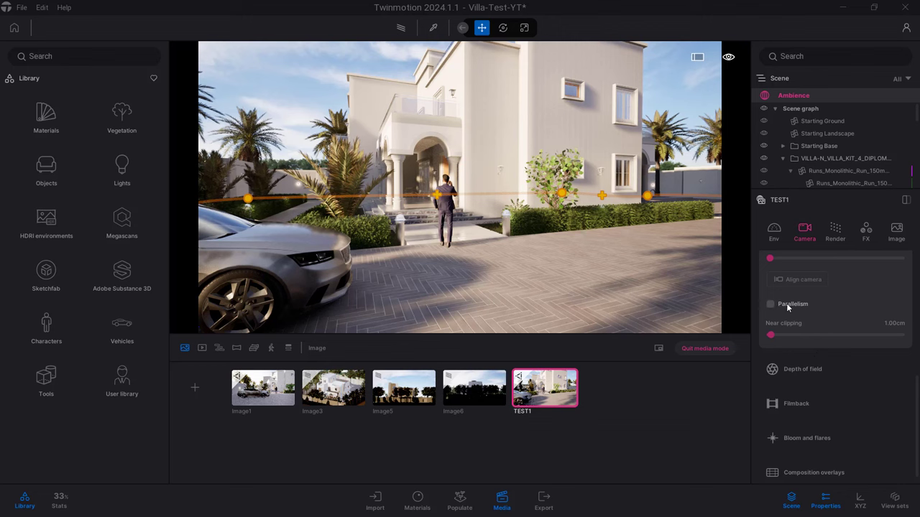
{"action": "scroll", "coordinate": [758, 323], "scroll_direction": "up", "scroll_amount": 5}
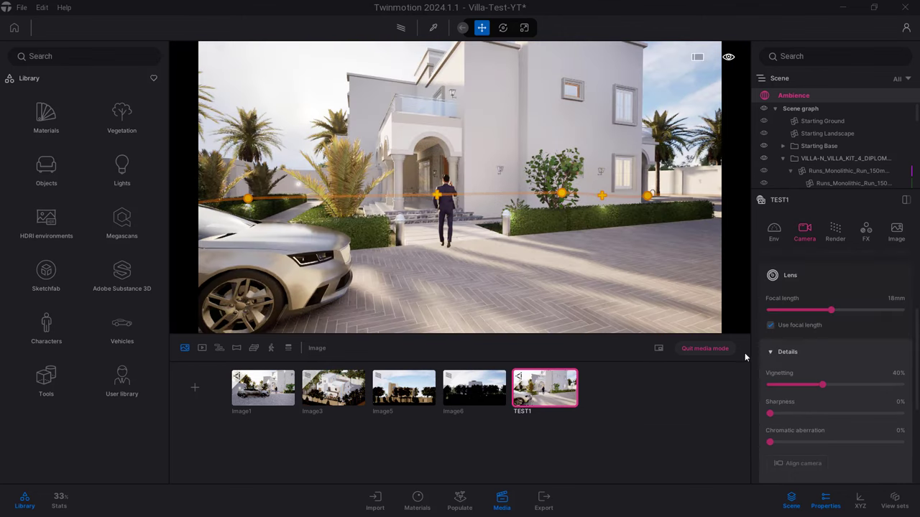
{"action": "left_click", "coordinate": [797, 464]}
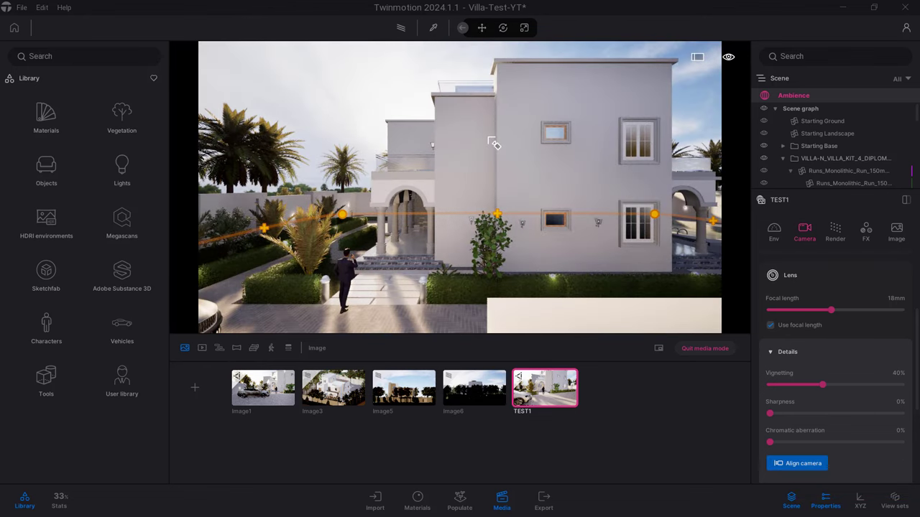
{"action": "mouse_move", "coordinate": [493, 144]}
{"action": "left_mouse_down"}
{"action": "mouse_move", "coordinate": [431, 190]}
{"action": "mouse_move", "coordinate": [440, 190]}
{"action": "left_mouse_up"}
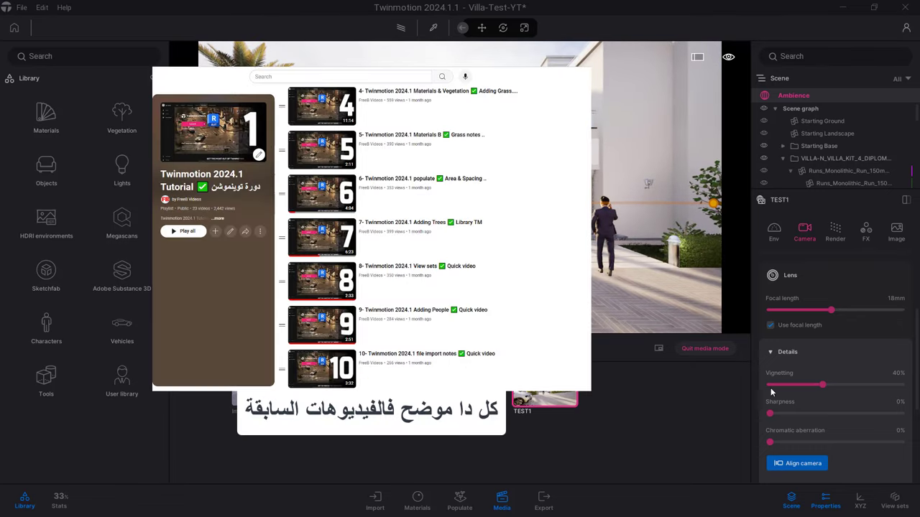
{"action": "scroll", "coordinate": [836, 393], "scroll_direction": "down", "scroll_amount": 2}
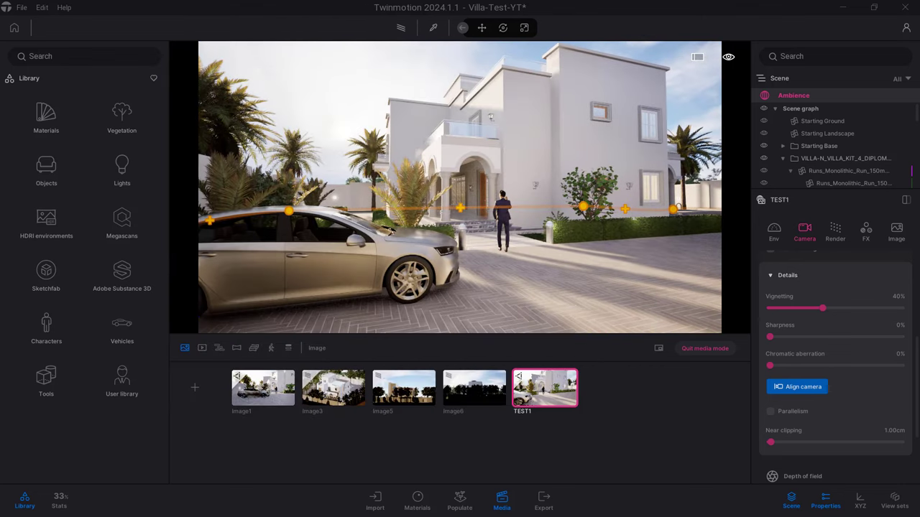
{"action": "left_click", "coordinate": [482, 27]}
- Bring up TEST1's Render settings, showing Real time with Lumen global illumination
{"action": "scroll", "coordinate": [840, 370], "scroll_direction": "down", "scroll_amount": 3}
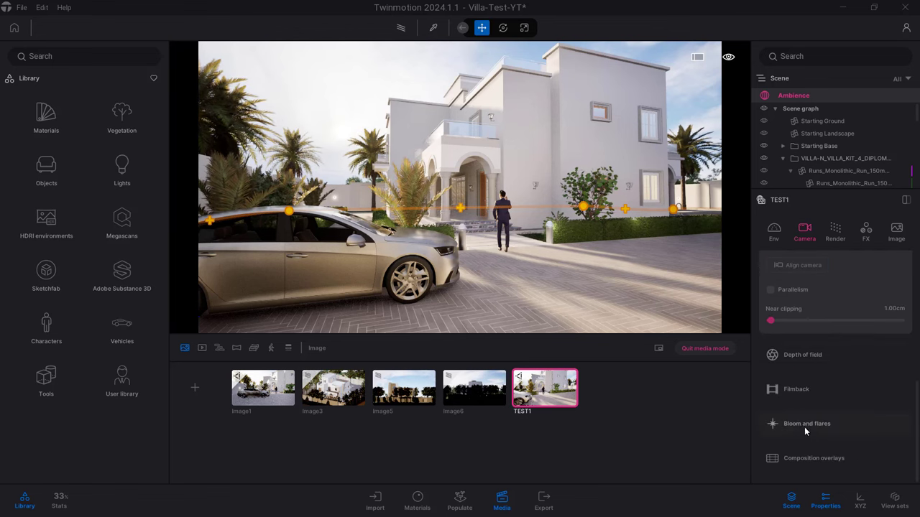
{"action": "left_click", "coordinate": [773, 231]}
{"action": "left_click", "coordinate": [833, 232]}
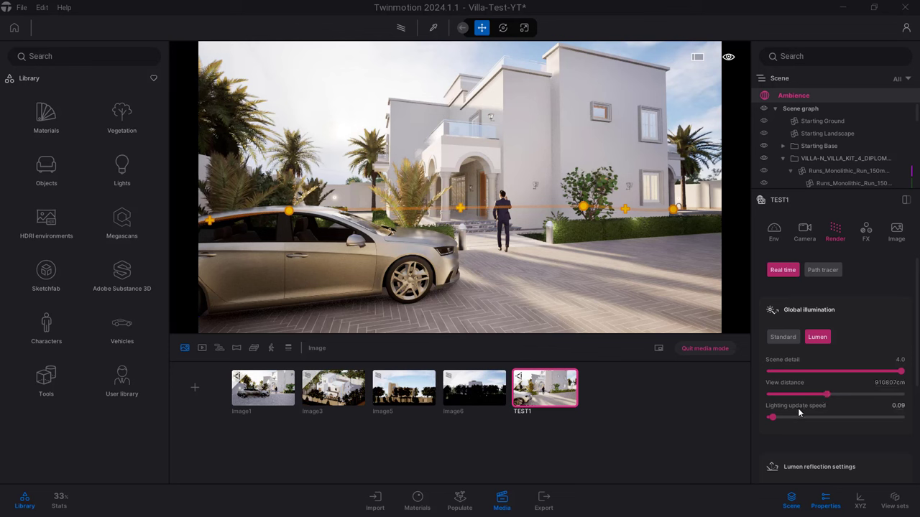
{"action": "mouse_move", "coordinate": [797, 412]}
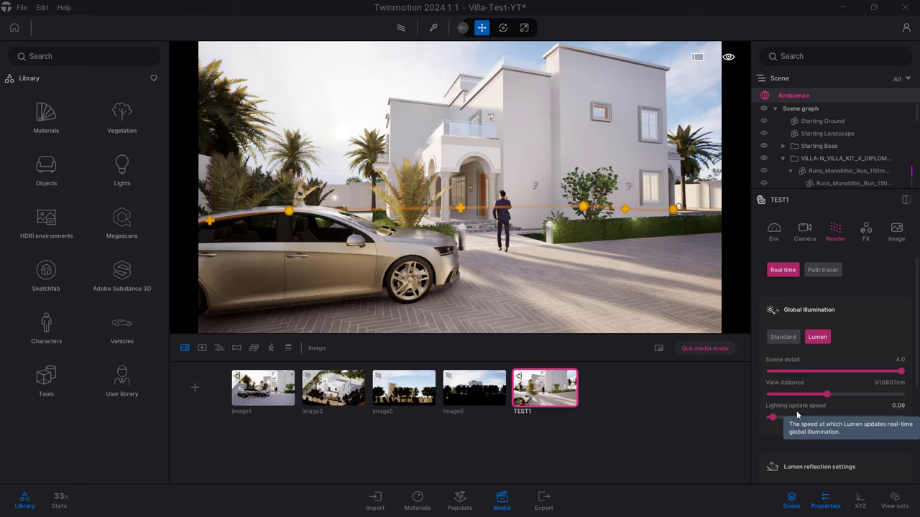
- Raise the Lumen reflection bounce count from 5 to 7
{"action": "scroll", "coordinate": [798, 407], "scroll_direction": "down", "scroll_amount": 2}
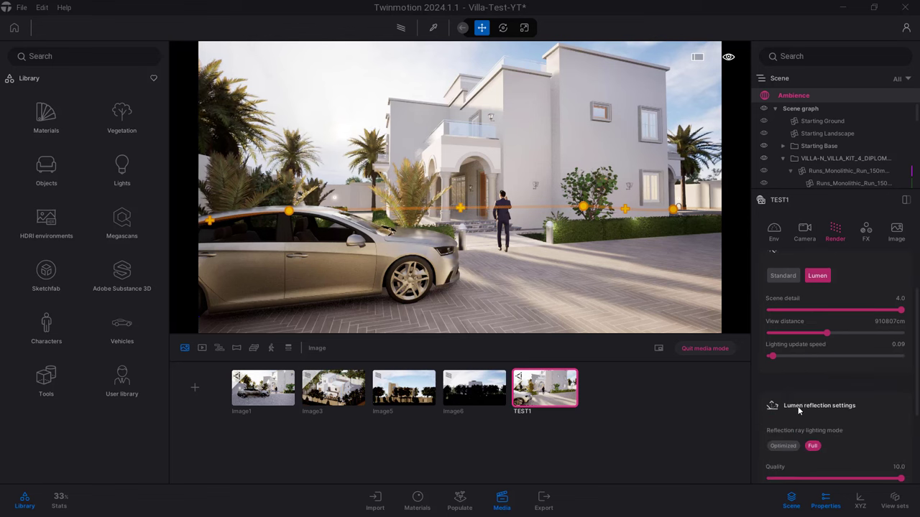
{"action": "scroll", "coordinate": [795, 370], "scroll_direction": "down", "scroll_amount": 1}
{"action": "scroll", "coordinate": [796, 371], "scroll_direction": "down", "scroll_amount": 1}
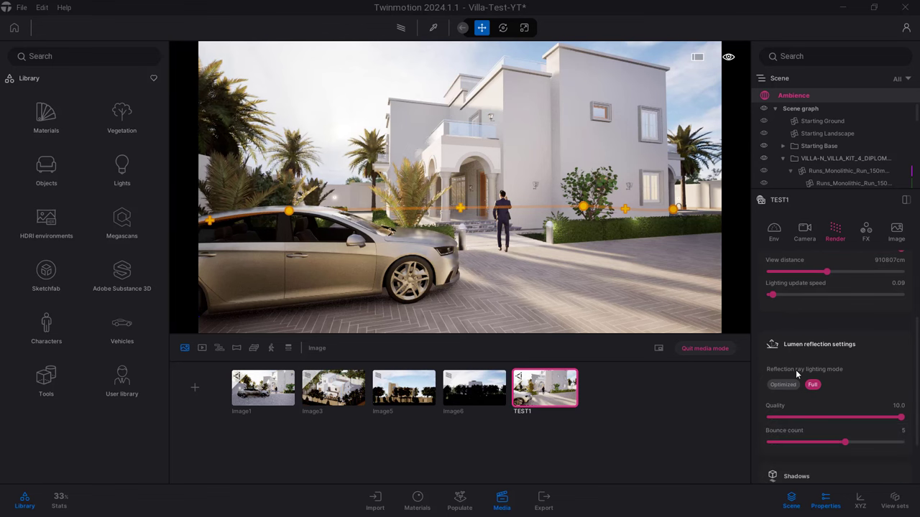
{"action": "scroll", "coordinate": [796, 372], "scroll_direction": "down", "scroll_amount": 1}
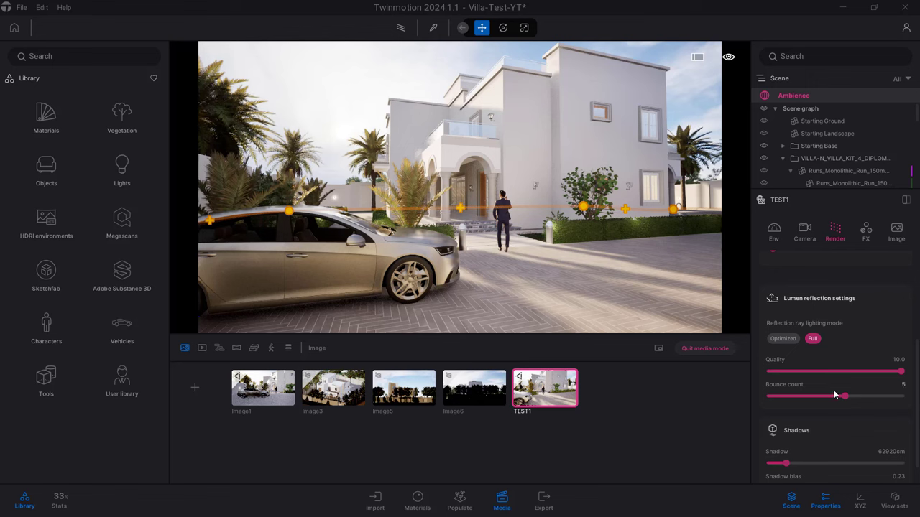
{"action": "left_click_drag", "start_coordinate": [844, 396], "coordinate": [878, 396]}
- Adjust the Shadow distance slider to 31960cm
{"action": "scroll", "coordinate": [817, 382], "scroll_direction": "down", "scroll_amount": 1}
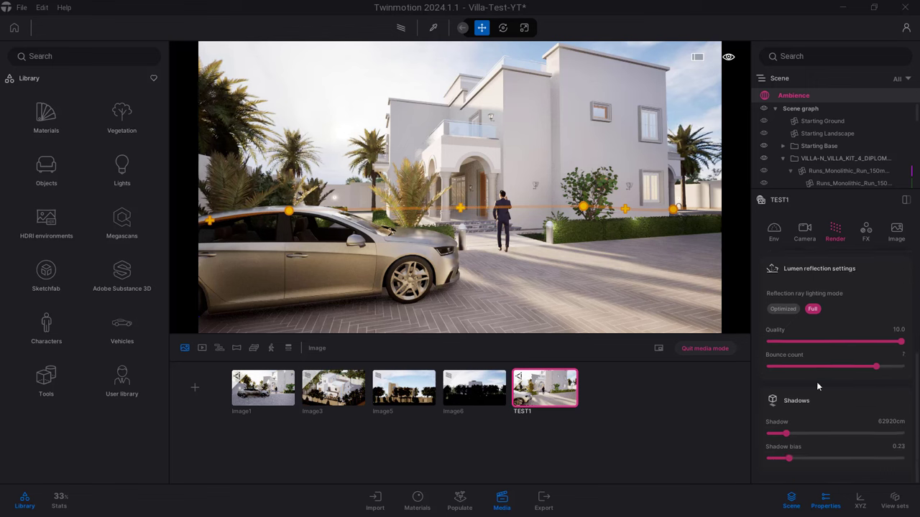
{"action": "left_click_drag", "start_coordinate": [785, 433], "coordinate": [751, 432]}
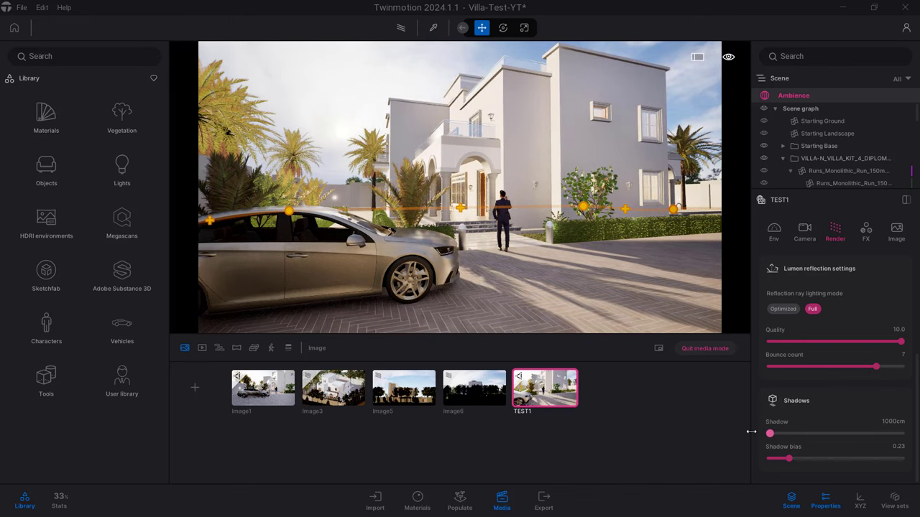
{"action": "mouse_move", "coordinate": [770, 434]}
{"action": "left_mouse_down"}
{"action": "mouse_move", "coordinate": [782, 433]}
{"action": "mouse_move", "coordinate": [761, 433]}
{"action": "left_mouse_up"}
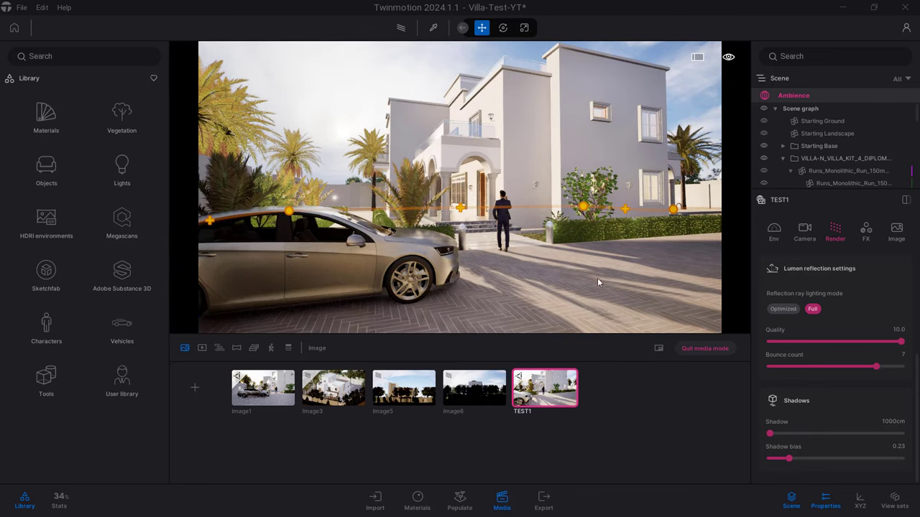
{"action": "scroll", "coordinate": [584, 274], "scroll_direction": "up", "scroll_amount": 5}
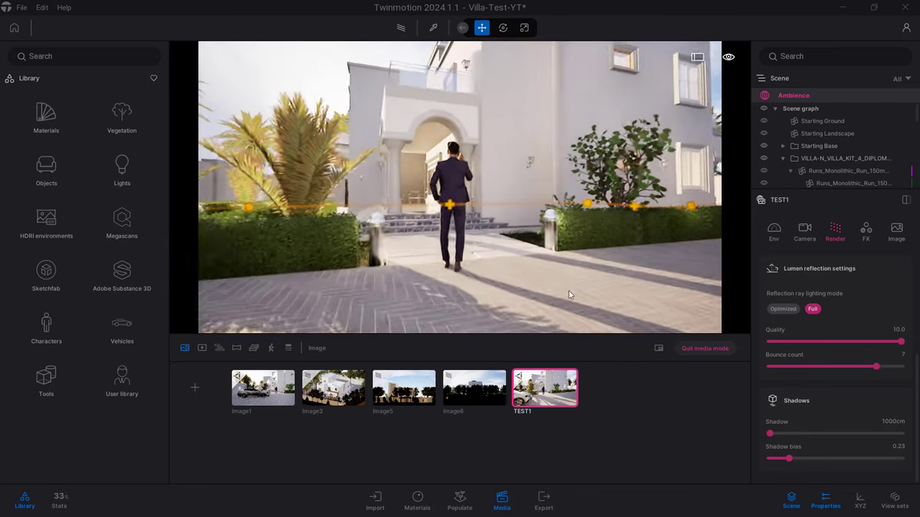
{"action": "mouse_move", "coordinate": [770, 434]}
{"action": "left_mouse_down"}
{"action": "mouse_move", "coordinate": [810, 434]}
{"action": "mouse_move", "coordinate": [777, 433]}
{"action": "left_mouse_up"}
{"action": "scroll", "coordinate": [561, 282], "scroll_direction": "down", "scroll_amount": 5}
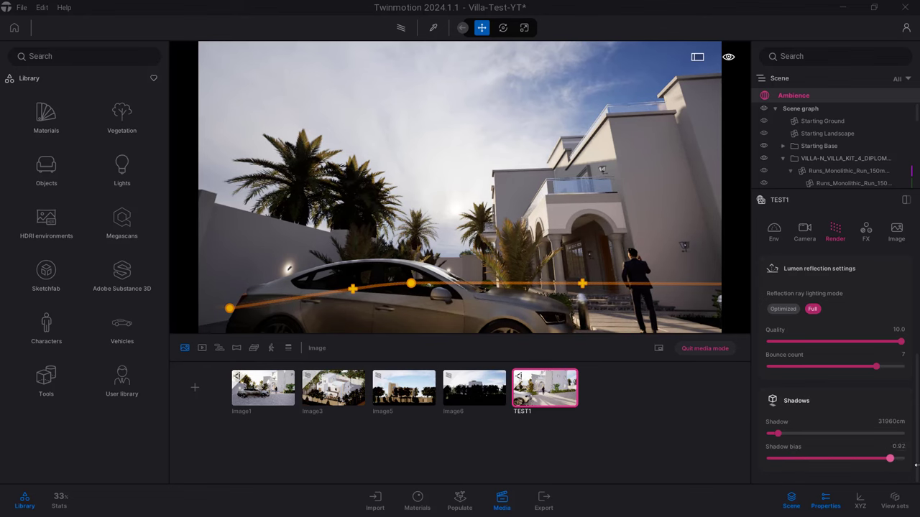
- Try shadow bias values up to 1.00, settling at 0.26
{"action": "left_click_drag", "start_coordinate": [789, 459], "coordinate": [844, 458]}
{"action": "left_click_drag", "start_coordinate": [899, 470], "coordinate": [902, 459]}
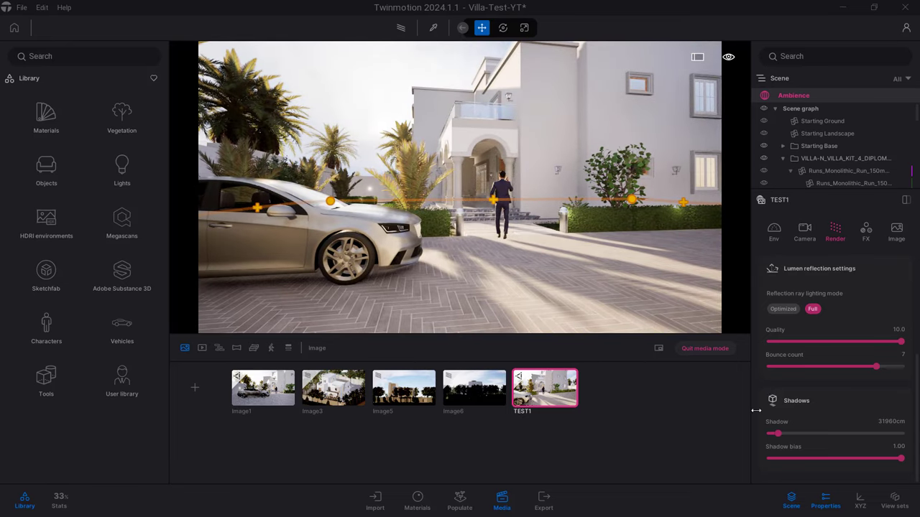
{"action": "mouse_move", "coordinate": [900, 458]}
{"action": "left_mouse_down"}
{"action": "mouse_move", "coordinate": [770, 457]}
{"action": "mouse_move", "coordinate": [794, 447]}
{"action": "left_mouse_up"}
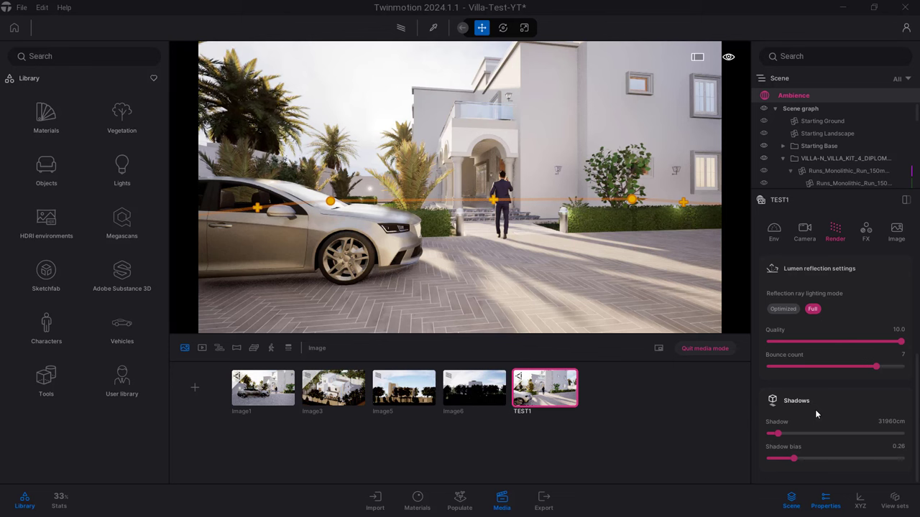
- In FX, test contrast and saturation, and toggle the Clay render look on and off
{"action": "left_click", "coordinate": [865, 231]}
{"action": "mouse_move", "coordinate": [836, 302]}
{"action": "left_mouse_down"}
{"action": "mouse_move", "coordinate": [869, 302]}
{"action": "mouse_move", "coordinate": [836, 302]}
{"action": "left_mouse_up"}
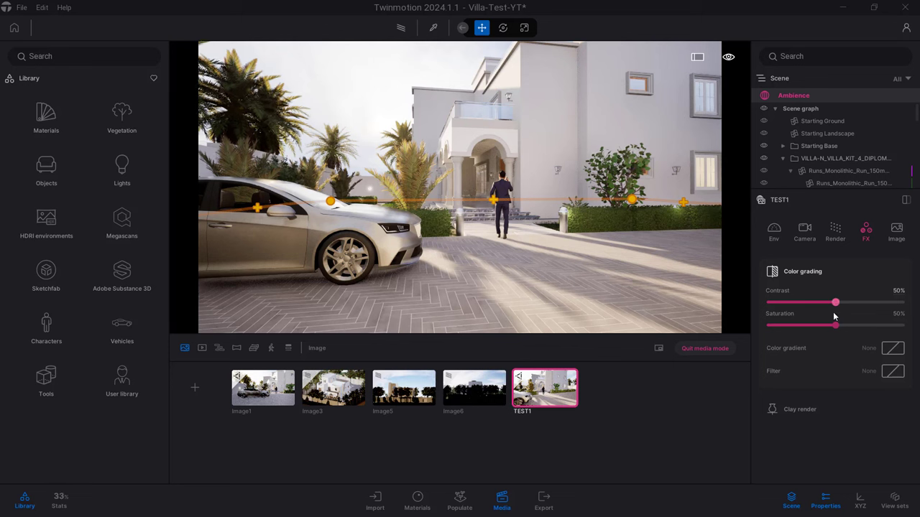
{"action": "mouse_move", "coordinate": [834, 328]}
{"action": "left_mouse_down"}
{"action": "mouse_move", "coordinate": [856, 325]}
{"action": "mouse_move", "coordinate": [835, 325]}
{"action": "left_mouse_up"}
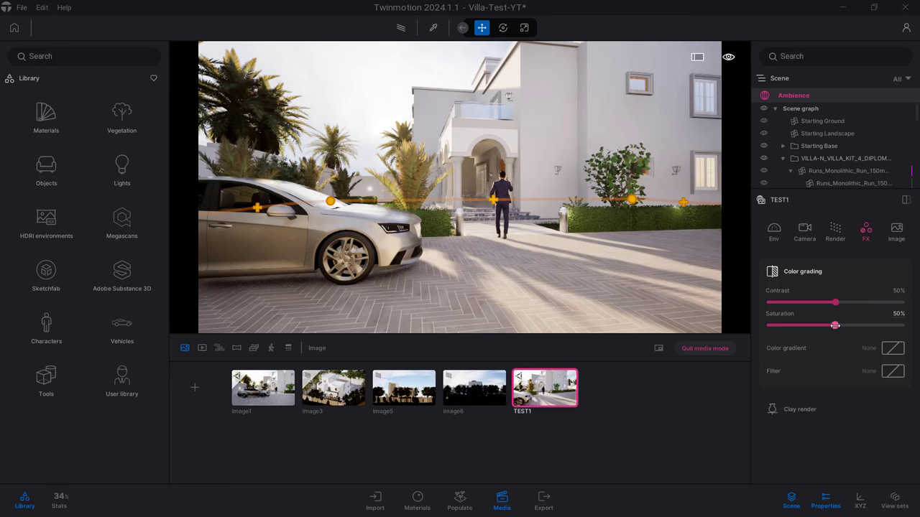
{"action": "left_click", "coordinate": [788, 409]}
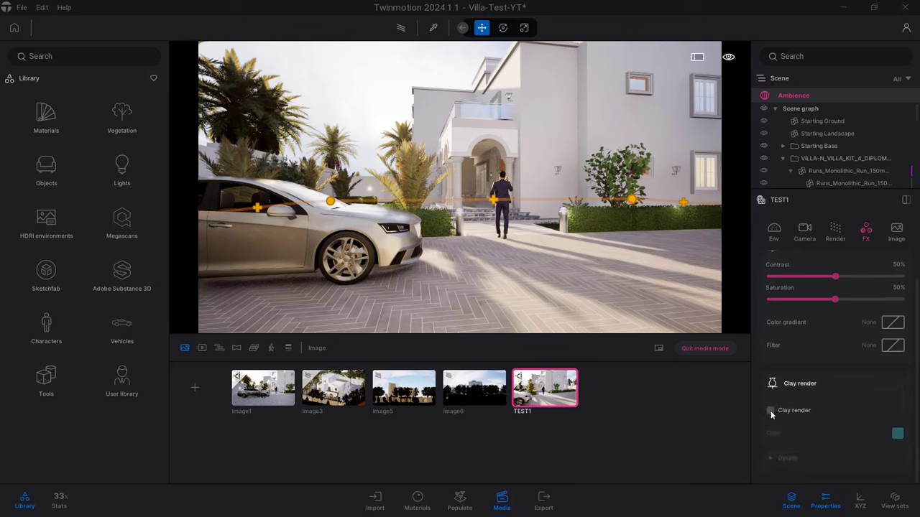
{"action": "left_click", "coordinate": [770, 411]}
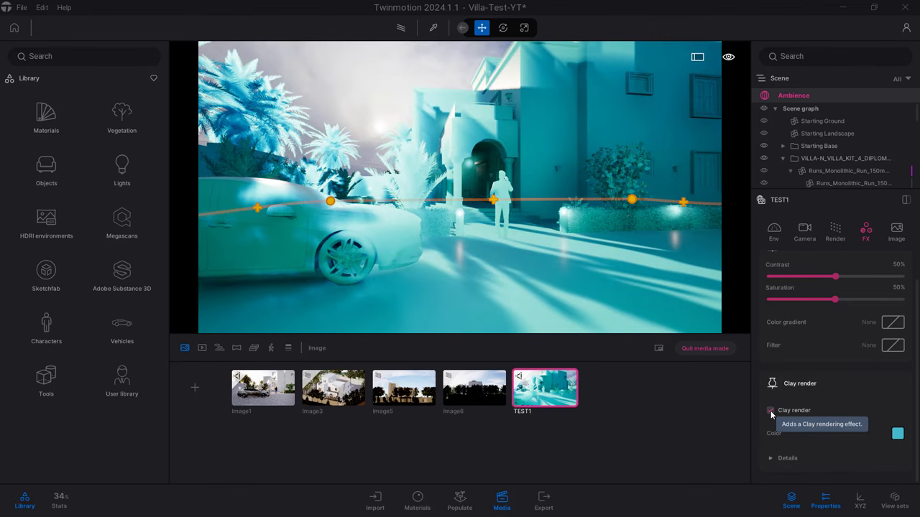
{"action": "left_click", "coordinate": [770, 410]}
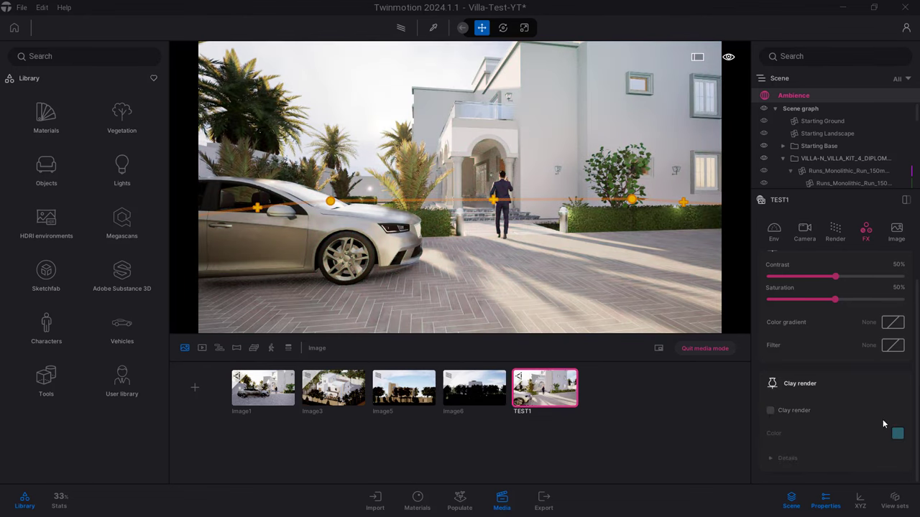
- Try Blueprint 2, Hidden Line 2 and Hidden Line 1 filters, end on None, and orbit closer to the car
{"action": "left_click", "coordinate": [893, 346]}
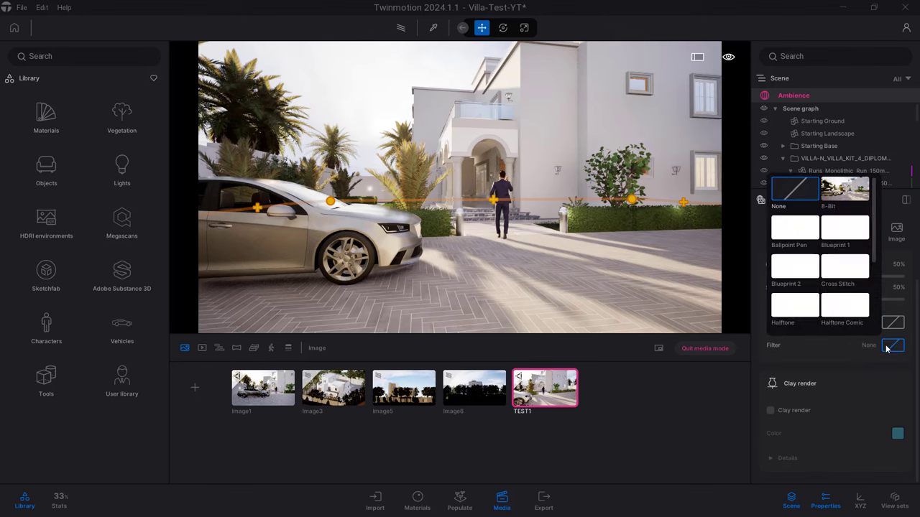
{"action": "left_click", "coordinate": [795, 268]}
{"action": "scroll", "coordinate": [796, 268], "scroll_direction": "down", "scroll_amount": 2}
{"action": "scroll", "coordinate": [796, 267], "scroll_direction": "down", "scroll_amount": 1}
{"action": "left_click", "coordinate": [804, 280]}
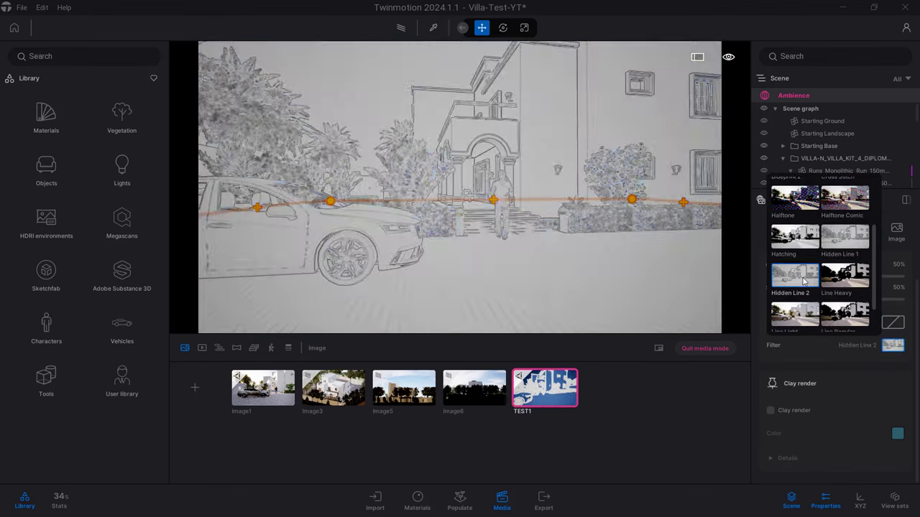
{"action": "left_click", "coordinate": [846, 245]}
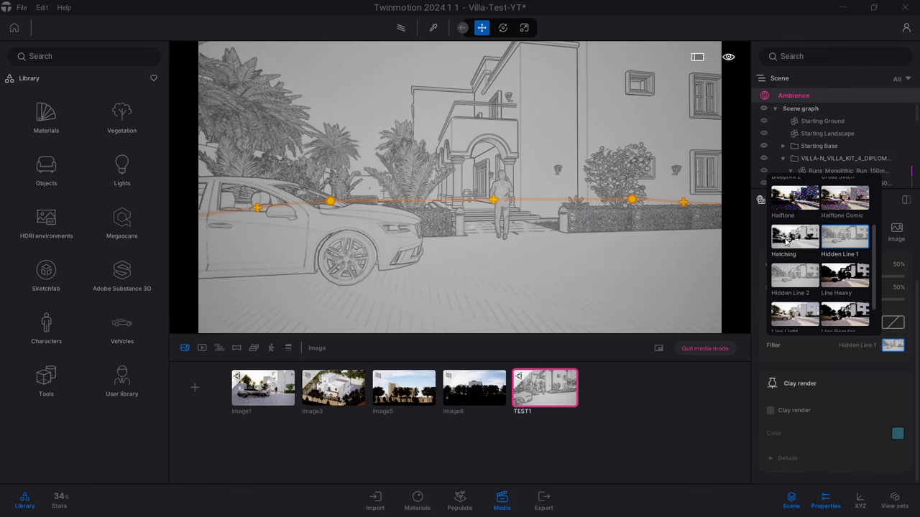
{"action": "scroll", "coordinate": [783, 202], "scroll_direction": "up", "scroll_amount": 3}
{"action": "left_click", "coordinate": [795, 189]}
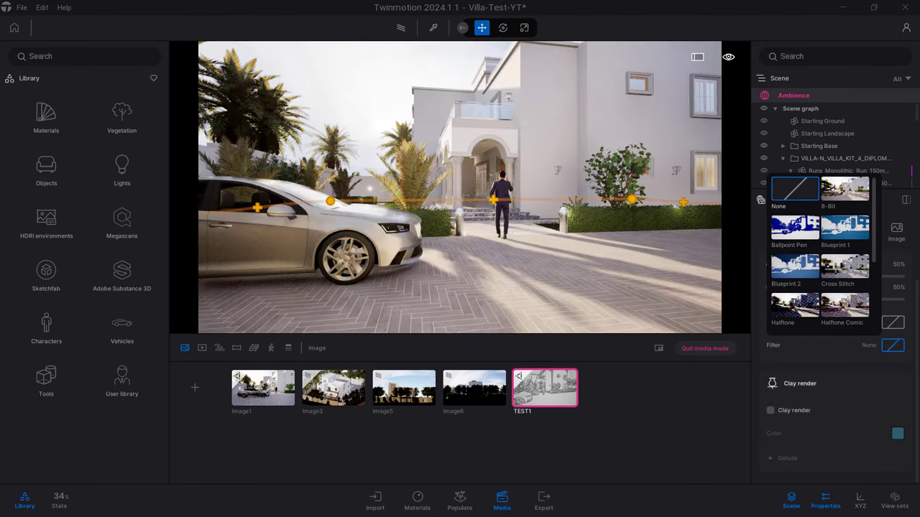
{"action": "left_click", "coordinate": [792, 22]}
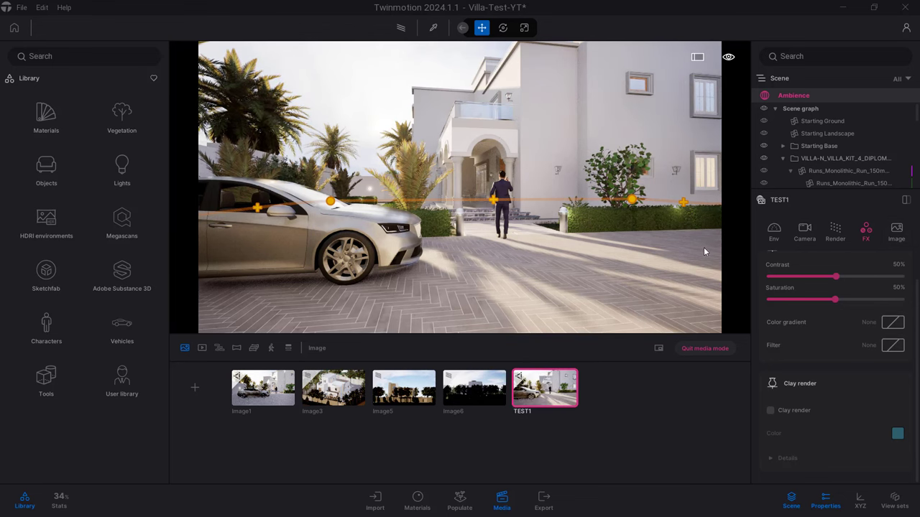
{"action": "left_click_drag", "start_coordinate": [704, 248], "coordinate": [675, 244]}
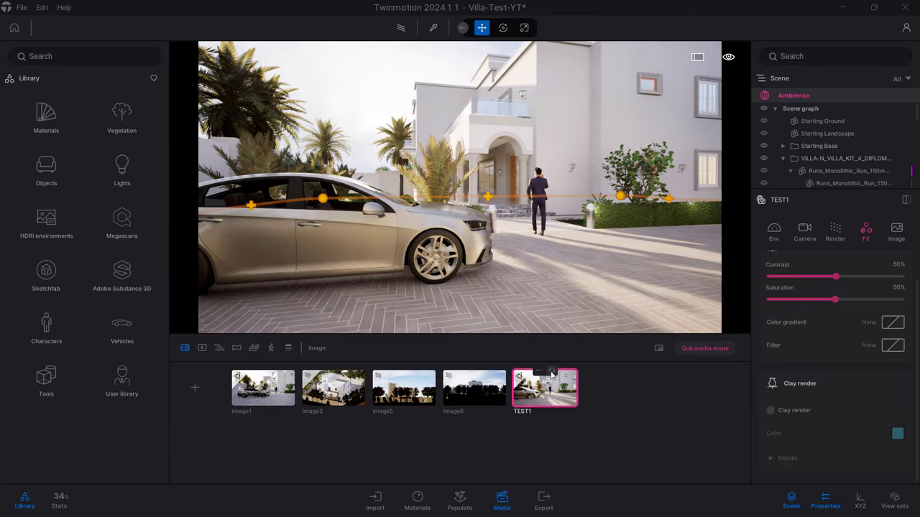
- Check TEST1's output size choices, leaving the size unchanged
{"action": "left_click", "coordinate": [896, 231]}
{"action": "left_click", "coordinate": [825, 367]}
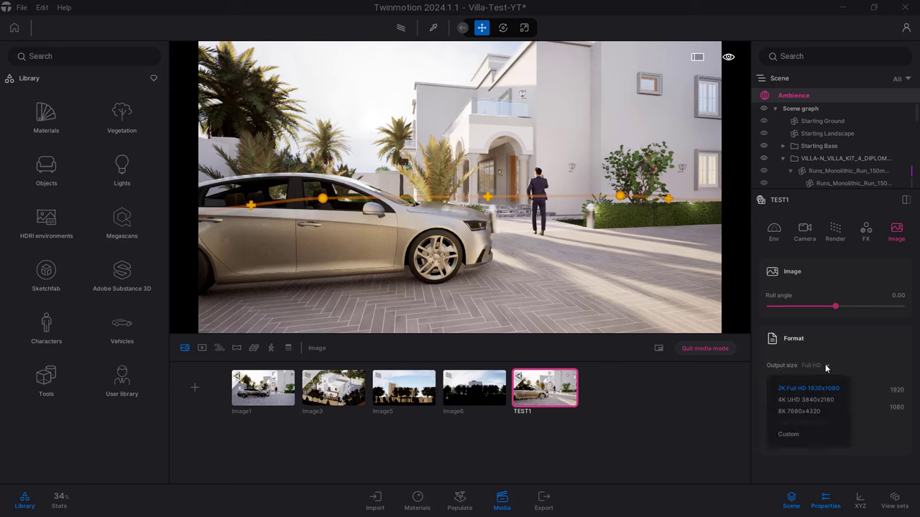
{"action": "left_click", "coordinate": [884, 421]}
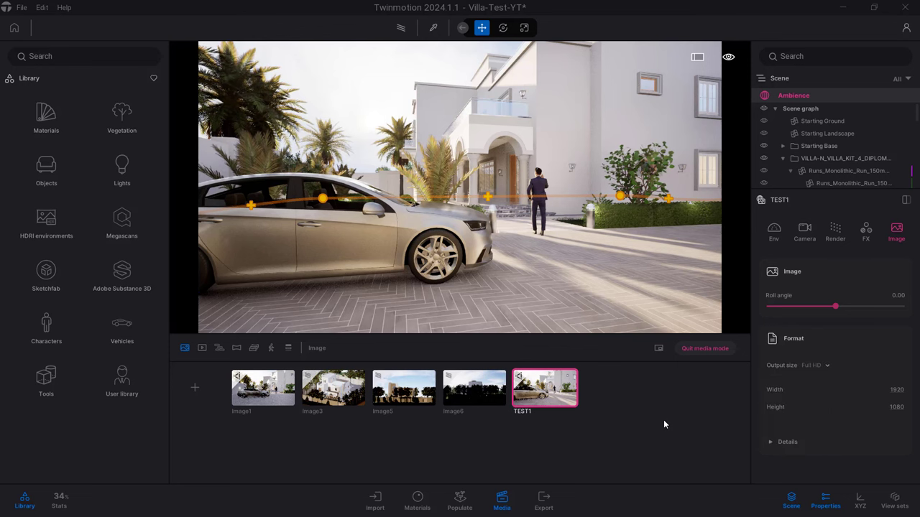
- Export the TEST1 image as PNG into the Render TEST folder
{"action": "left_click", "coordinate": [550, 495]}
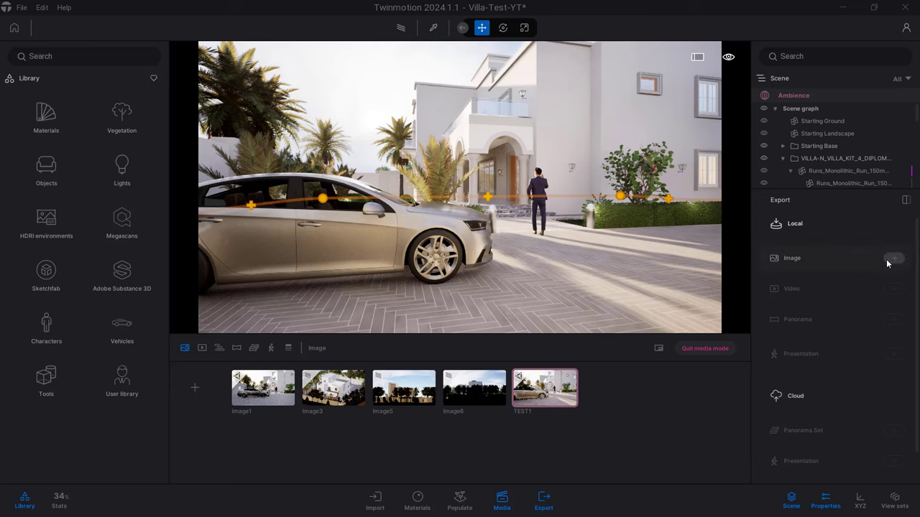
{"action": "left_click", "coordinate": [891, 260]}
{"action": "left_click", "coordinate": [594, 261]}
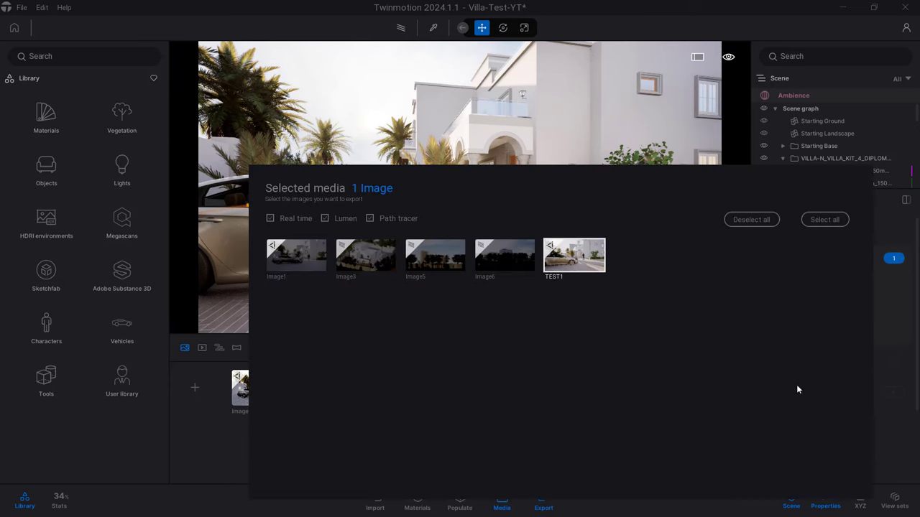
{"action": "left_click", "coordinate": [889, 382]}
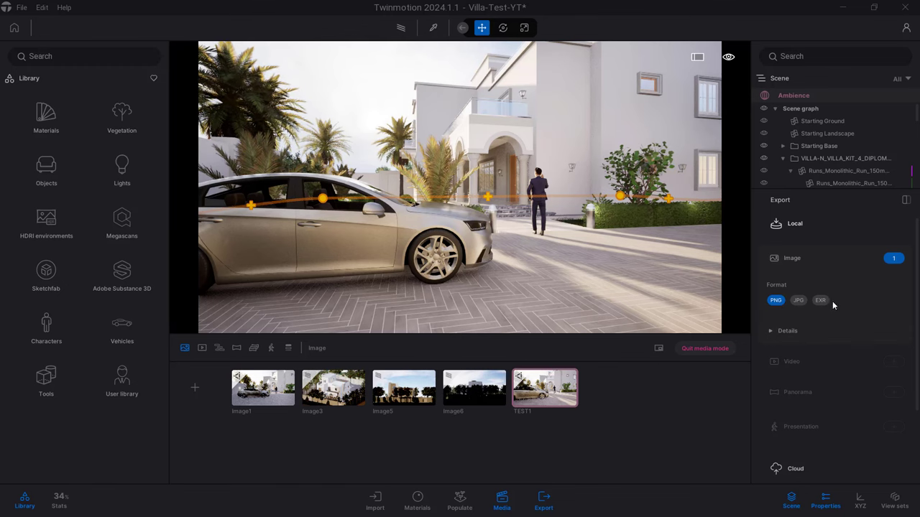
{"action": "scroll", "coordinate": [826, 323], "scroll_direction": "down", "scroll_amount": 3}
{"action": "left_click", "coordinate": [836, 464]}
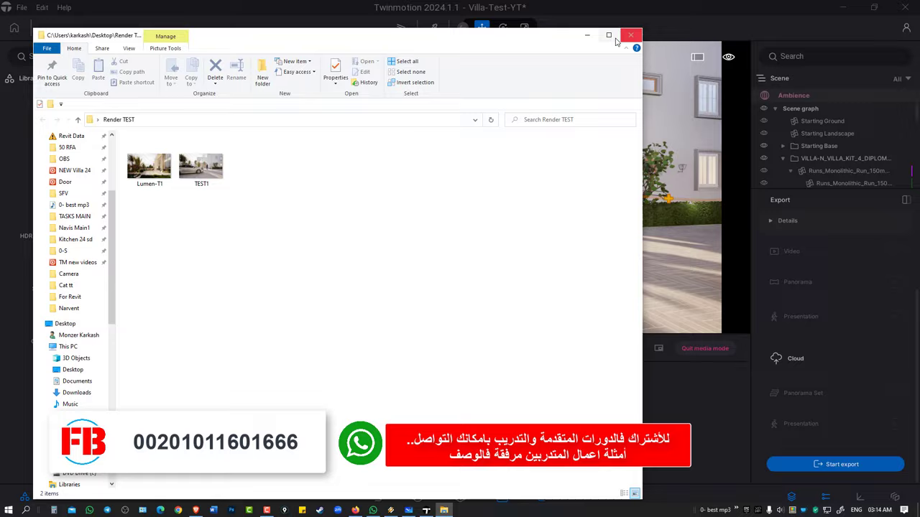
- Open TEST1.png from the maximized Render TEST folder in Photos, then go back to Twinmotion
{"action": "left_click", "coordinate": [610, 35]}
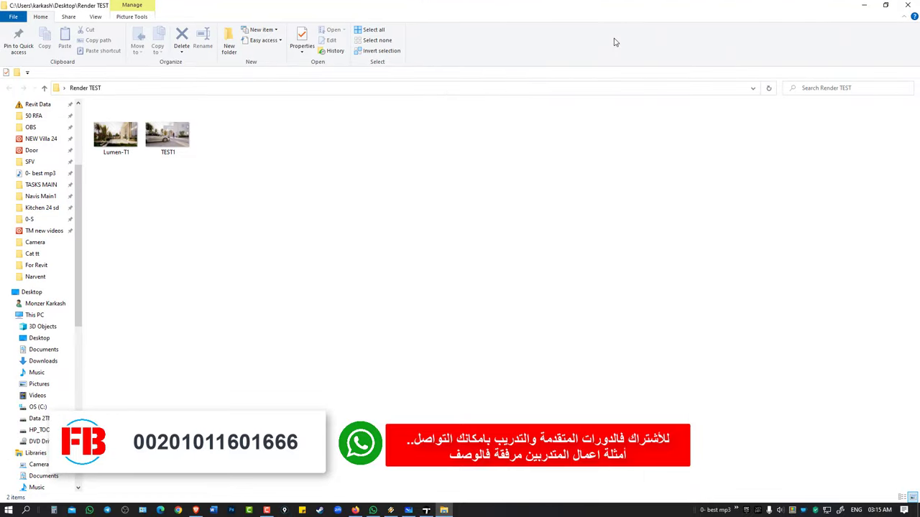
{"action": "double_click", "coordinate": [167, 135]}
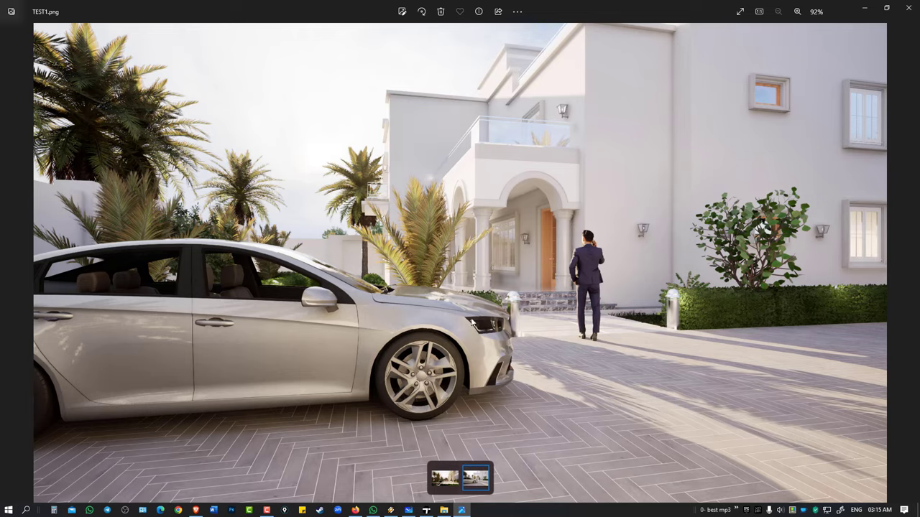
{"action": "left_click", "coordinate": [426, 510]}
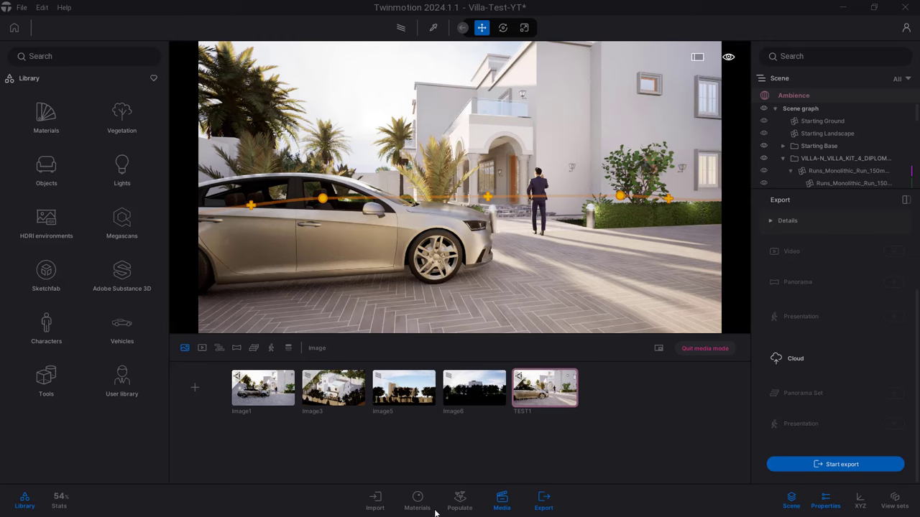
- Review TEST1's natural lighting and HDRI intensity, then set shadow distance 51993cm and bias 0.13
{"action": "left_click", "coordinate": [532, 394]}
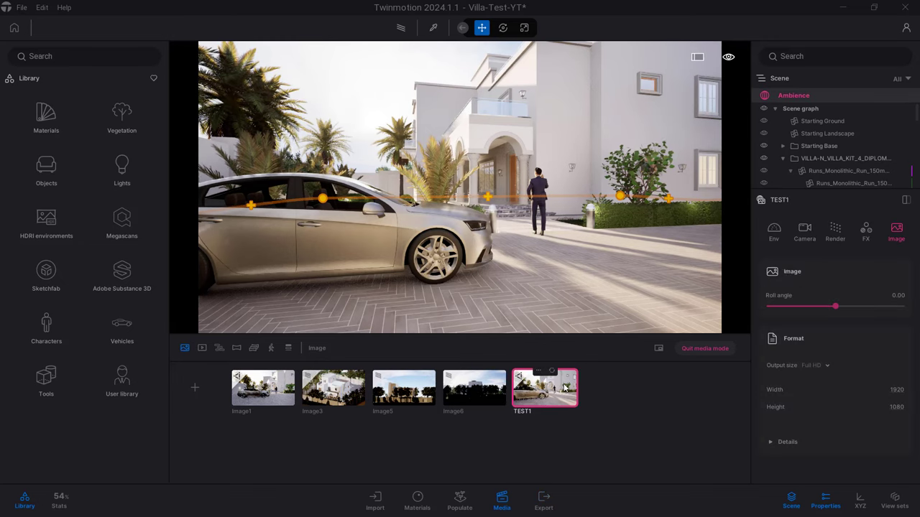
{"action": "left_click", "coordinate": [775, 238]}
{"action": "scroll", "coordinate": [858, 392], "scroll_direction": "up", "scroll_amount": 1}
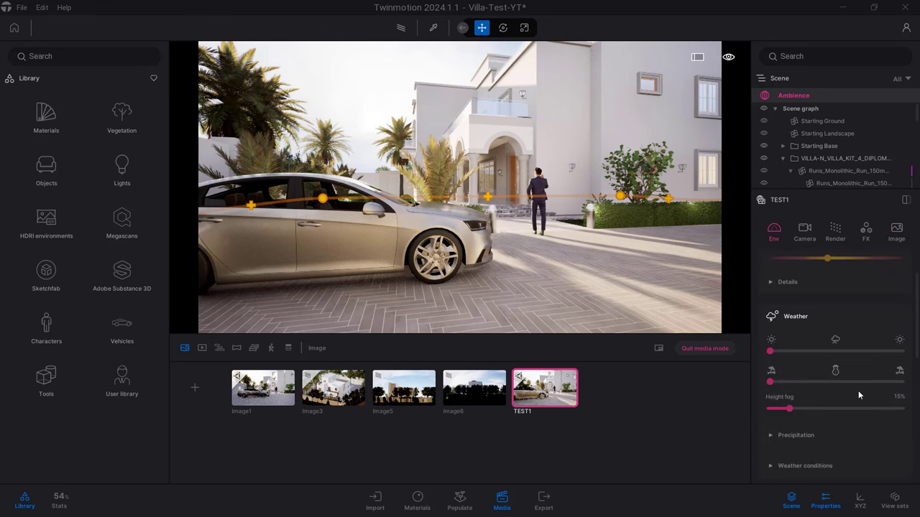
{"action": "scroll", "coordinate": [858, 391], "scroll_direction": "up", "scroll_amount": 1}
{"action": "left_click", "coordinate": [821, 335]}
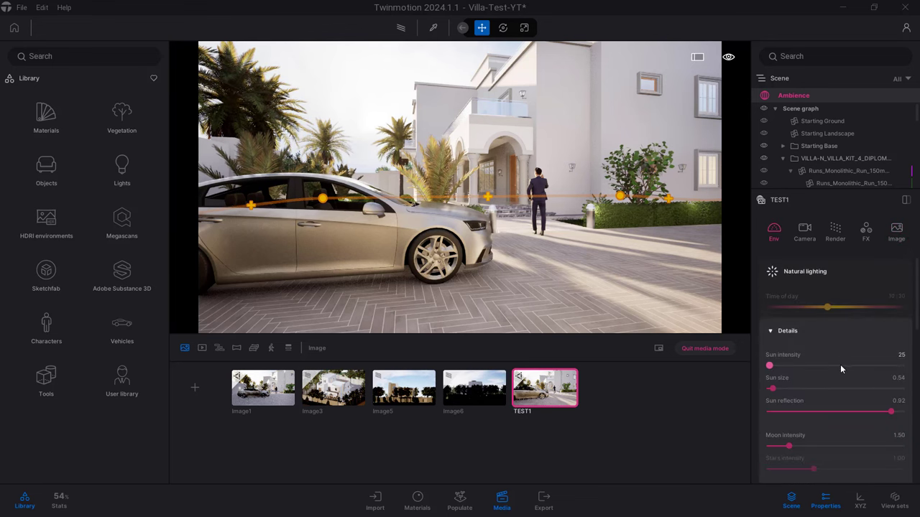
{"action": "scroll", "coordinate": [833, 381], "scroll_direction": "down", "scroll_amount": 3}
{"action": "scroll", "coordinate": [833, 377], "scroll_direction": "down", "scroll_amount": 2}
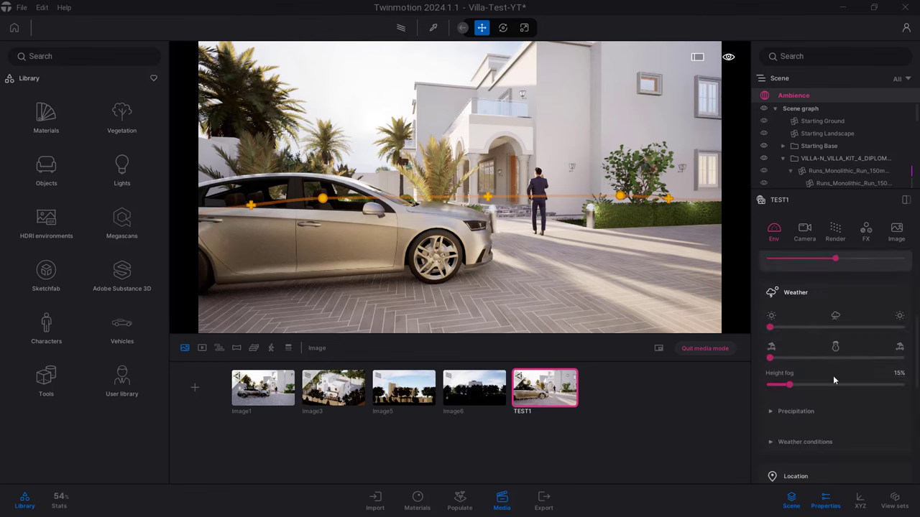
{"action": "scroll", "coordinate": [832, 375], "scroll_direction": "down", "scroll_amount": 3}
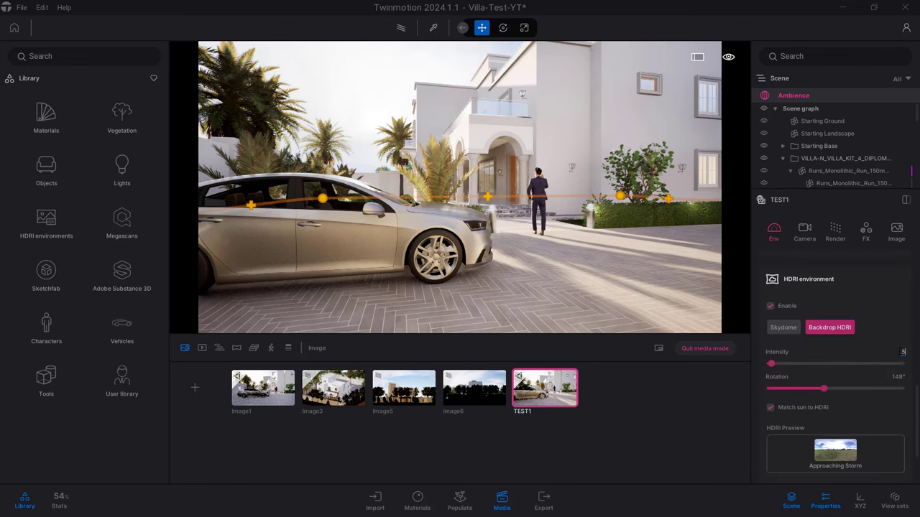
{"action": "left_click", "coordinate": [902, 352]}
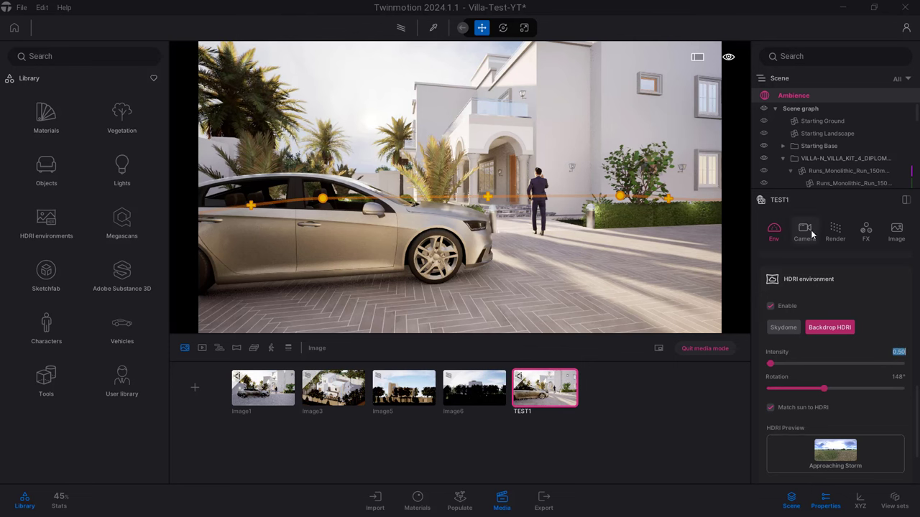
{"action": "left_click", "coordinate": [835, 233]}
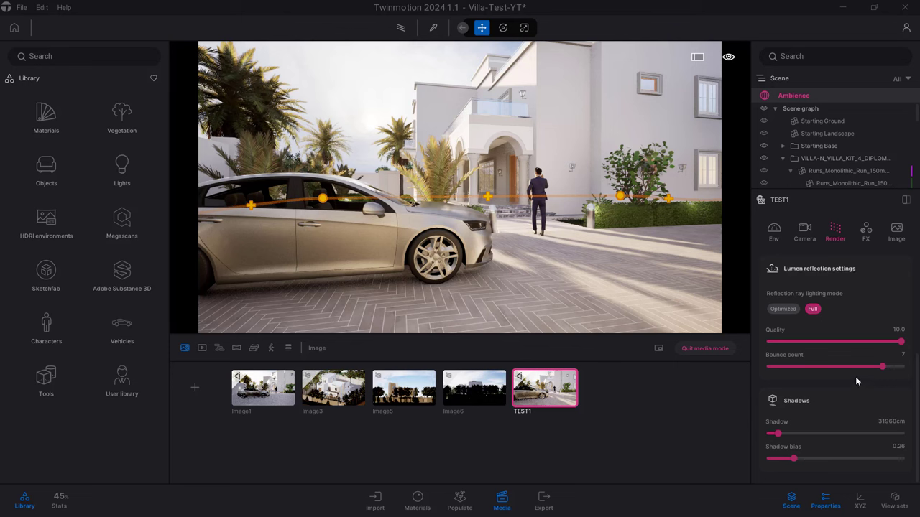
{"action": "mouse_move", "coordinate": [794, 458]}
{"action": "left_mouse_down"}
{"action": "mouse_move", "coordinate": [771, 458]}
{"action": "mouse_move", "coordinate": [781, 458]}
{"action": "mouse_move", "coordinate": [772, 458]}
{"action": "mouse_move", "coordinate": [792, 434]}
{"action": "mouse_move", "coordinate": [782, 433]}
{"action": "left_mouse_up"}
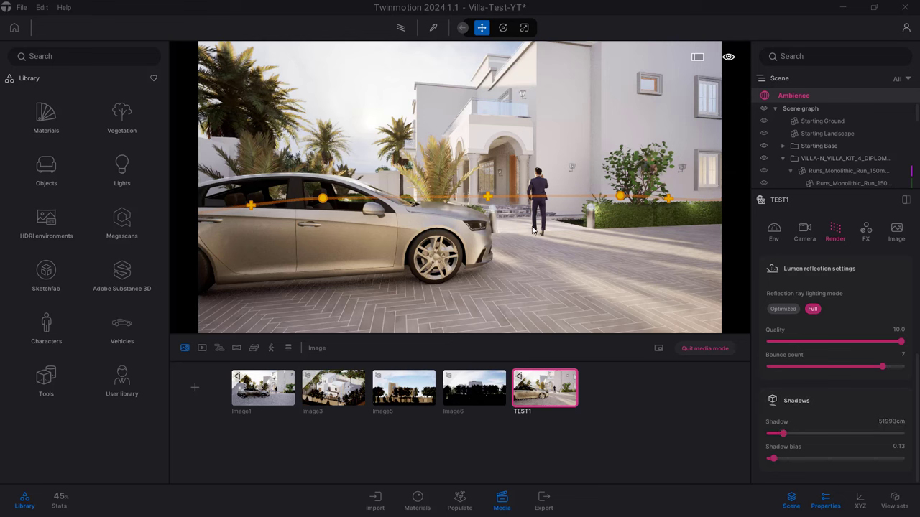
- Paint the Sedan 06 car Light blue and update TEST1 to the closer front view
{"action": "left_click", "coordinate": [394, 242]}
{"action": "left_click", "coordinate": [891, 253]}
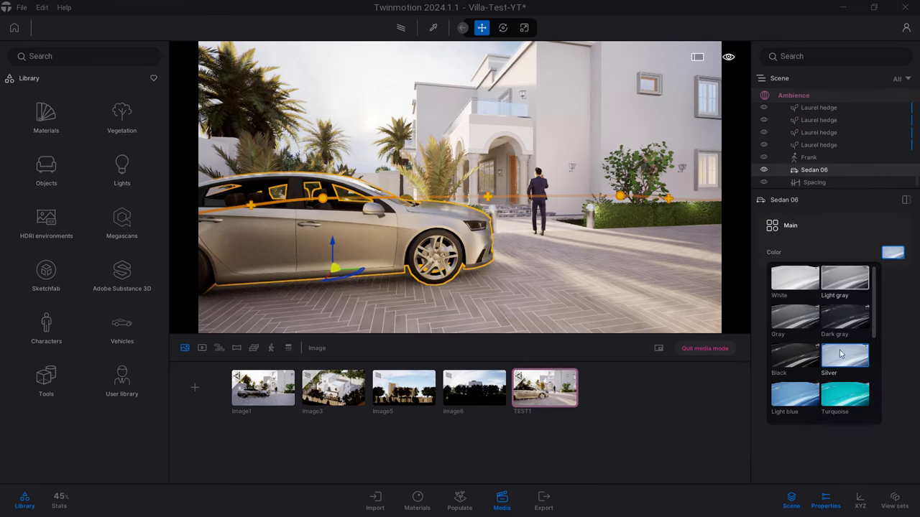
{"action": "left_click", "coordinate": [844, 395]}
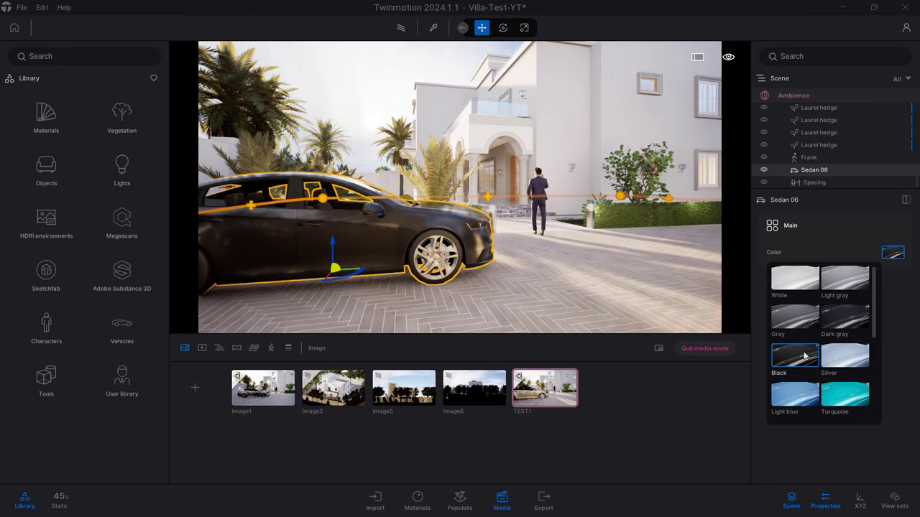
{"action": "left_click", "coordinate": [794, 394]}
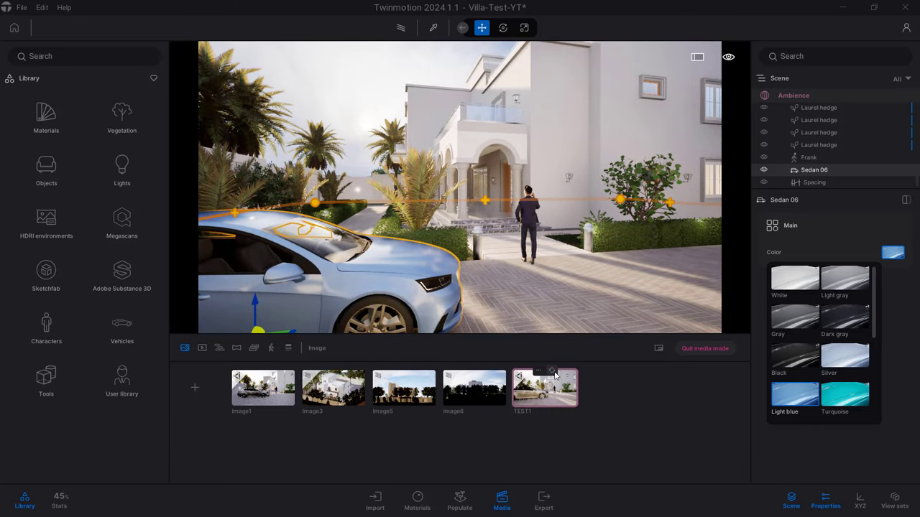
{"action": "left_click", "coordinate": [553, 372]}
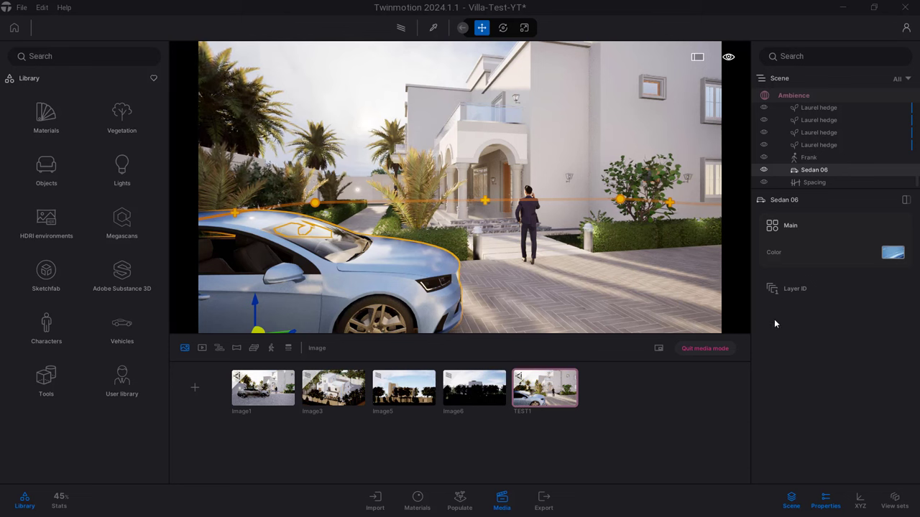
- In TEST1's Env settings, rotate the HDRI environment backdrop to 138°
{"action": "mouse_move", "coordinate": [544, 388]}
{"action": "left_click", "coordinate": [527, 386]}
{"action": "scroll", "coordinate": [830, 363], "scroll_direction": "down", "scroll_amount": 2}
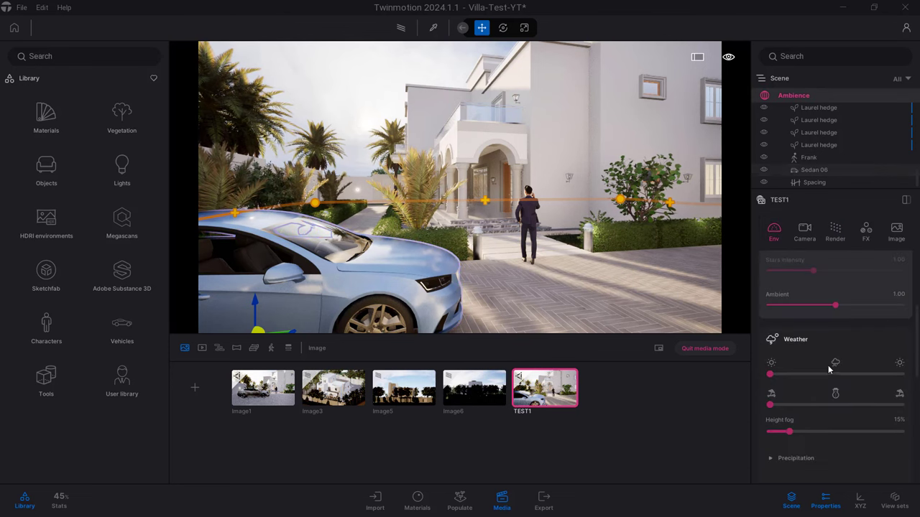
{"action": "scroll", "coordinate": [831, 363], "scroll_direction": "down", "scroll_amount": 2}
{"action": "scroll", "coordinate": [830, 363], "scroll_direction": "down", "scroll_amount": 2}
{"action": "scroll", "coordinate": [831, 363], "scroll_direction": "down", "scroll_amount": 2}
{"action": "scroll", "coordinate": [830, 363], "scroll_direction": "down", "scroll_amount": 2}
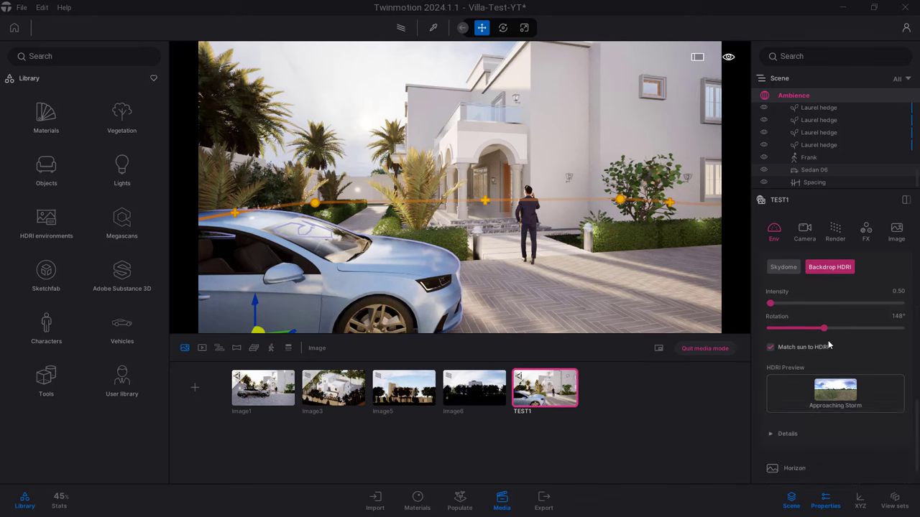
{"action": "left_click_drag", "start_coordinate": [825, 329], "coordinate": [820, 328]}
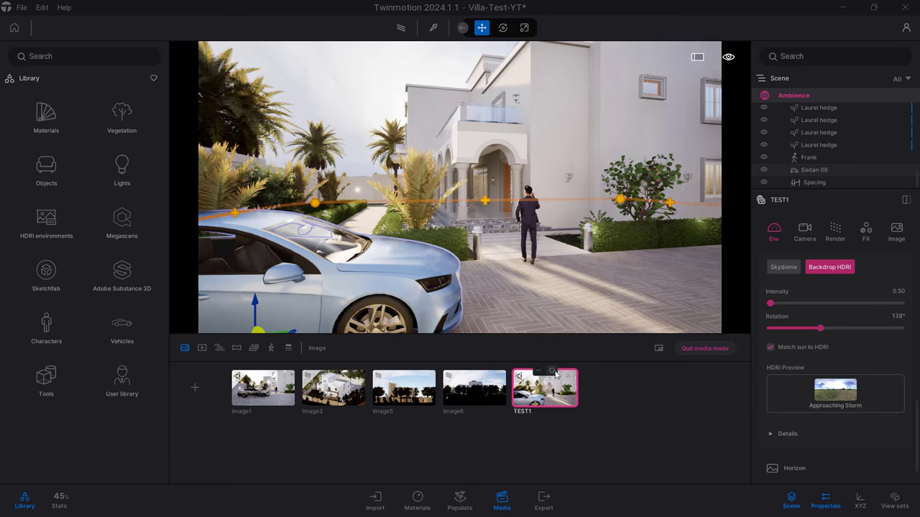
{"action": "mouse_move", "coordinate": [545, 388]}
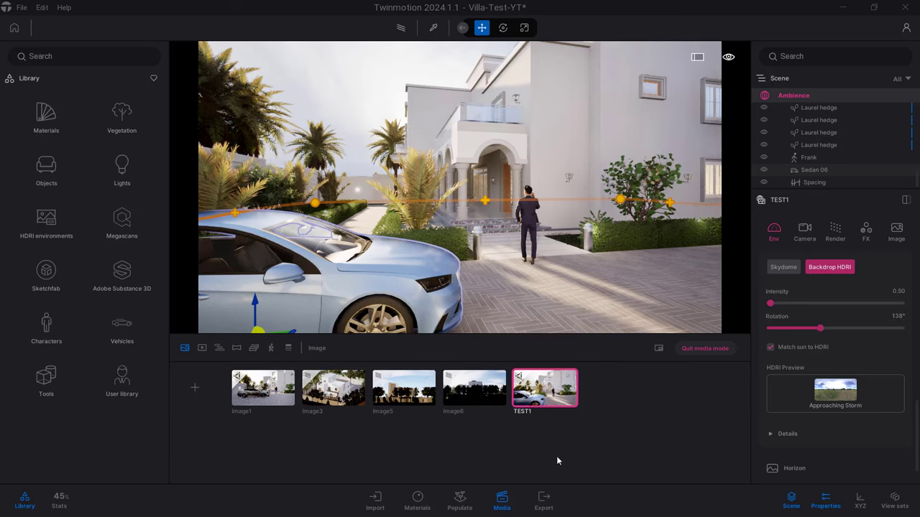
{"action": "scroll", "coordinate": [206, 164], "scroll_direction": "up", "scroll_amount": 5}
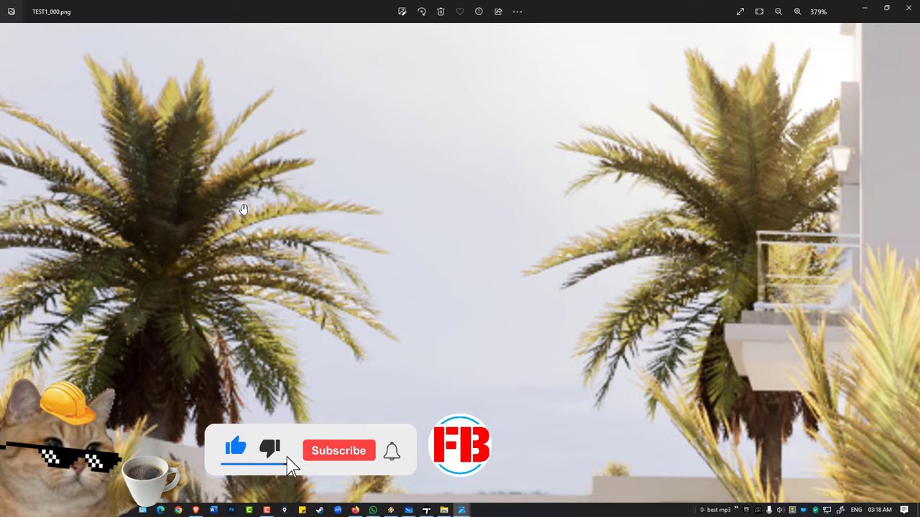
- Flip back to the earlier TEST1.png and zoom in and out on it
{"action": "key", "text": "Left"}
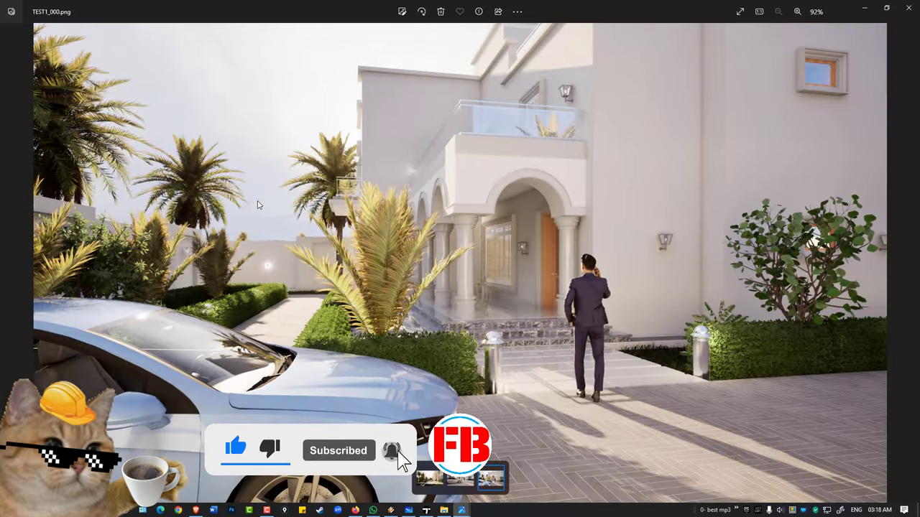
{"action": "scroll", "coordinate": [237, 186], "scroll_direction": "up", "scroll_amount": 3}
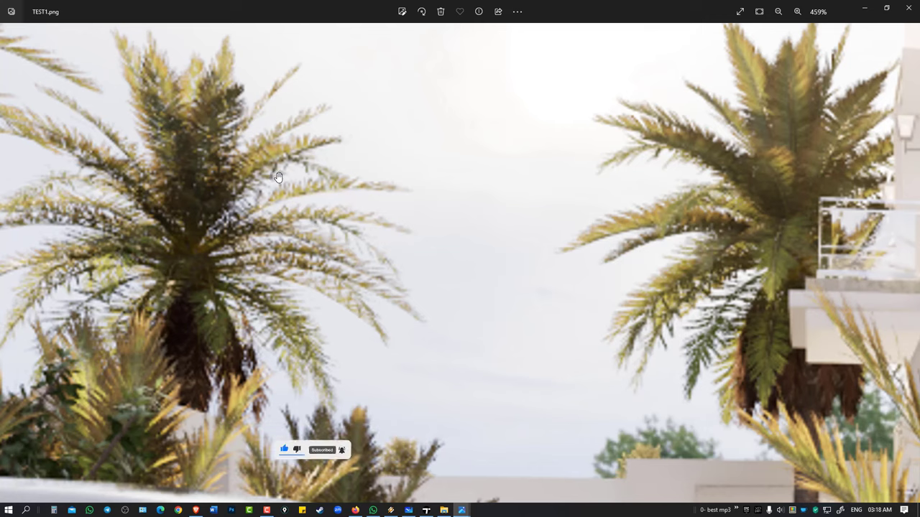
{"action": "scroll", "coordinate": [288, 171], "scroll_direction": "down", "scroll_amount": 5}
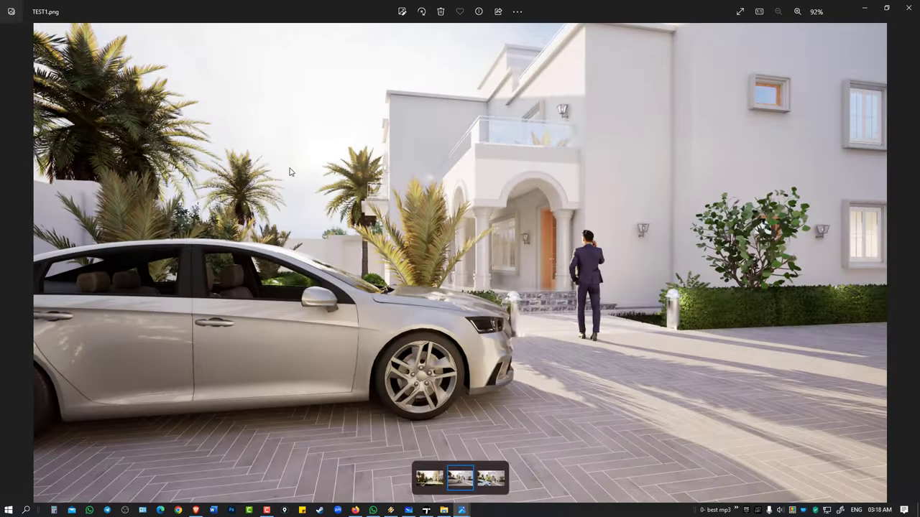
- Zoom in on TEST1_000.png to check the entrance and the man, comparing against TEST1.png
{"action": "key", "text": "Right"}
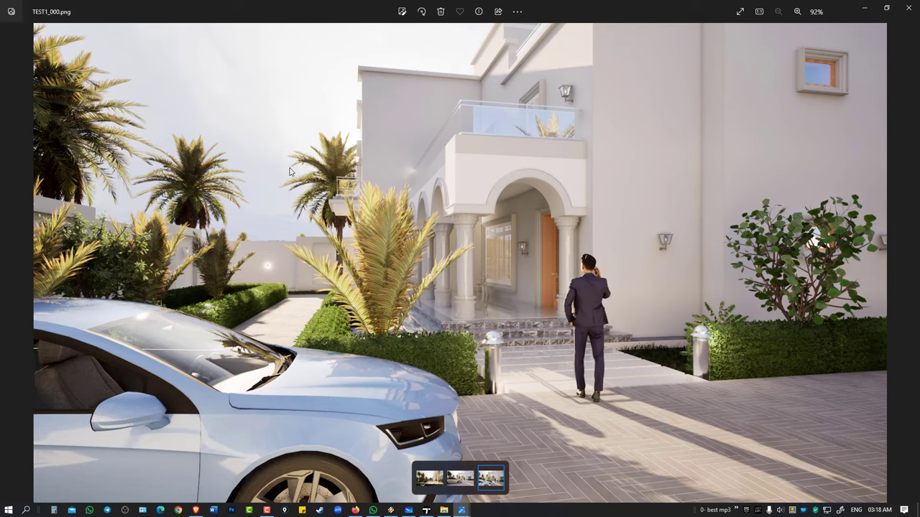
{"action": "scroll", "coordinate": [259, 265], "scroll_direction": "up", "scroll_amount": 5}
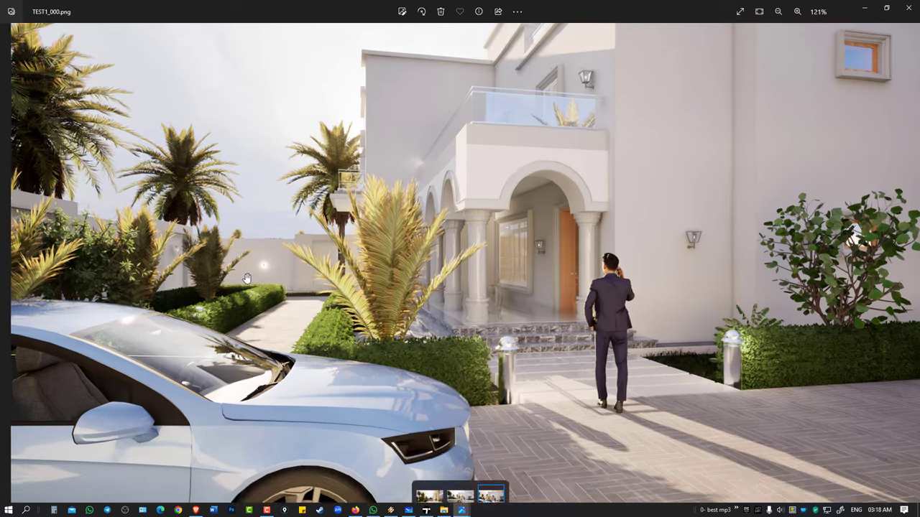
{"action": "scroll", "coordinate": [316, 259], "scroll_direction": "down", "scroll_amount": 5}
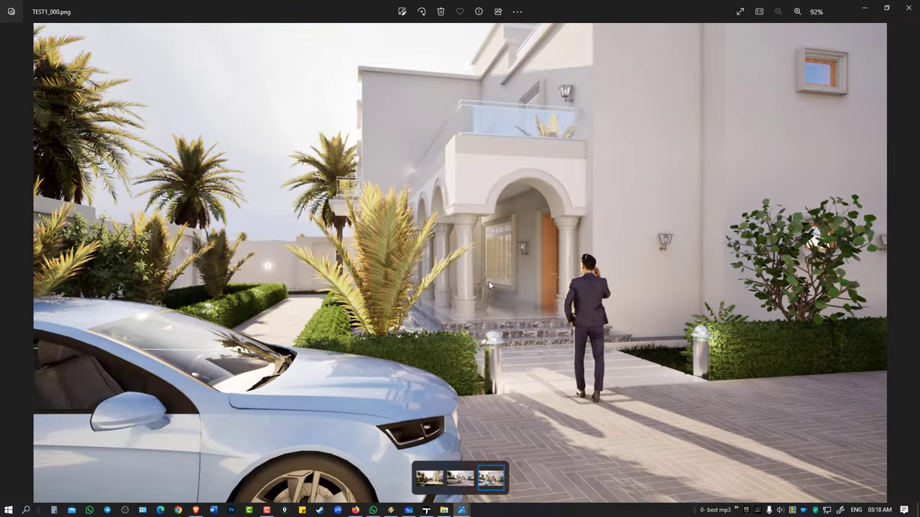
{"action": "scroll", "coordinate": [476, 263], "scroll_direction": "up", "scroll_amount": 3}
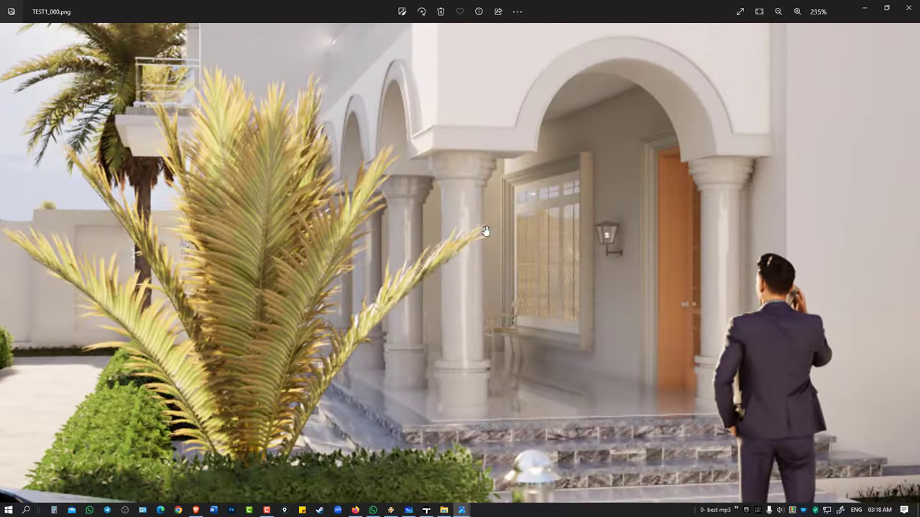
{"action": "scroll", "coordinate": [486, 231], "scroll_direction": "down", "scroll_amount": 3}
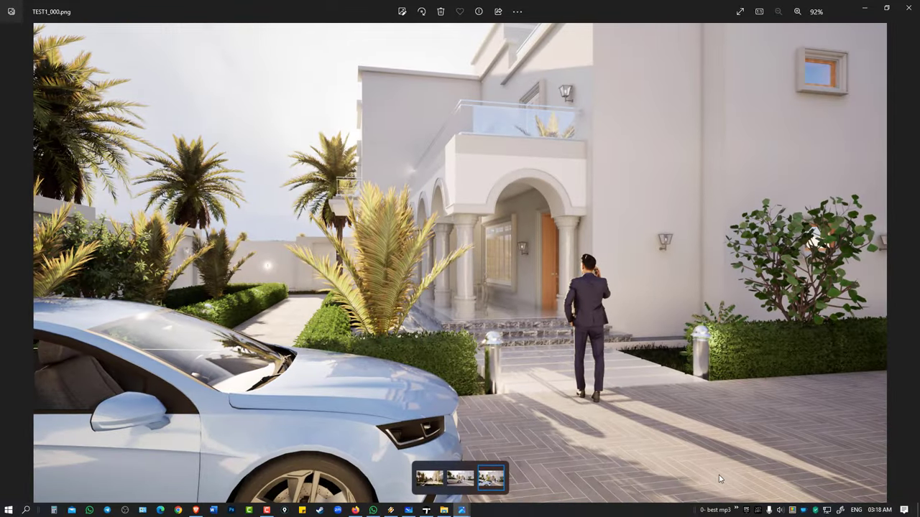
{"action": "scroll", "coordinate": [601, 283], "scroll_direction": "up", "scroll_amount": 1}
{"action": "scroll", "coordinate": [601, 282], "scroll_direction": "up", "scroll_amount": 3}
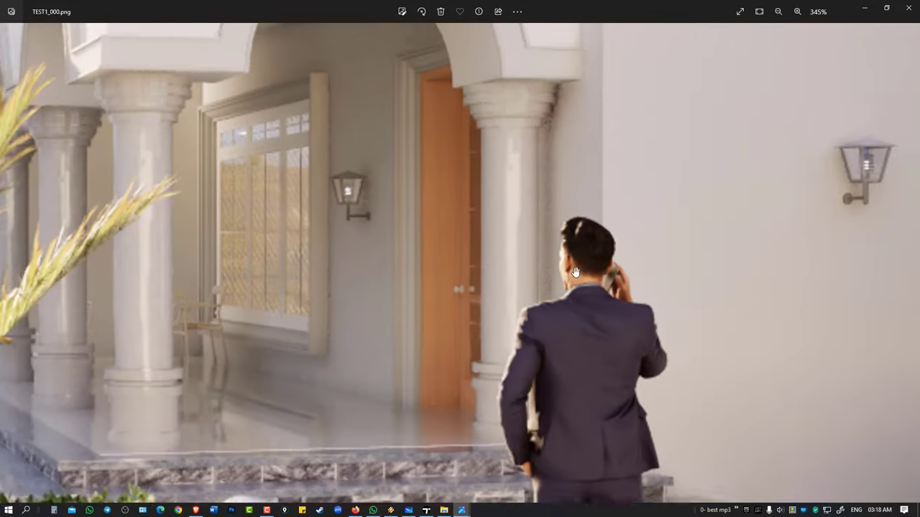
{"action": "scroll", "coordinate": [514, 335], "scroll_direction": "down", "scroll_amount": 4}
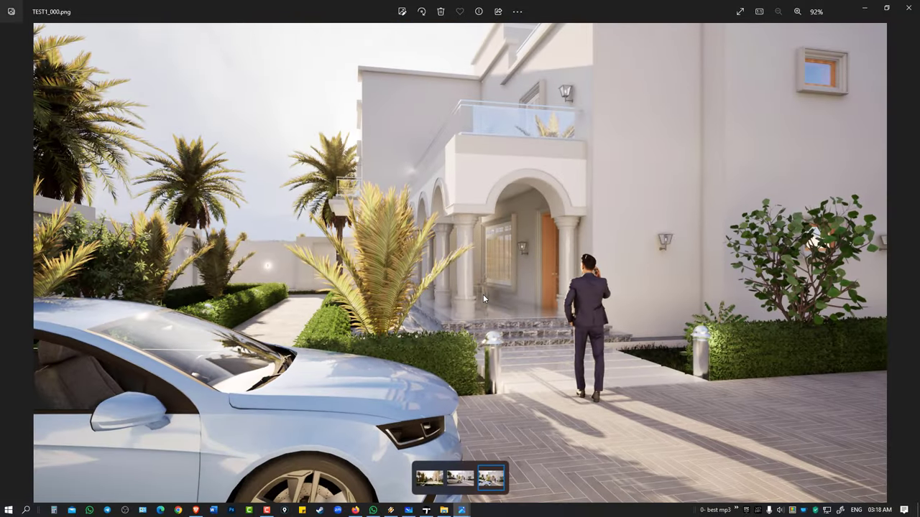
{"action": "key", "text": "Left"}
{"action": "key", "text": "Right"}
- Back in Twinmotion, review TEST1's Ambience and Env settings, then add Image6 after TEST1
{"action": "left_click", "coordinate": [427, 510]}
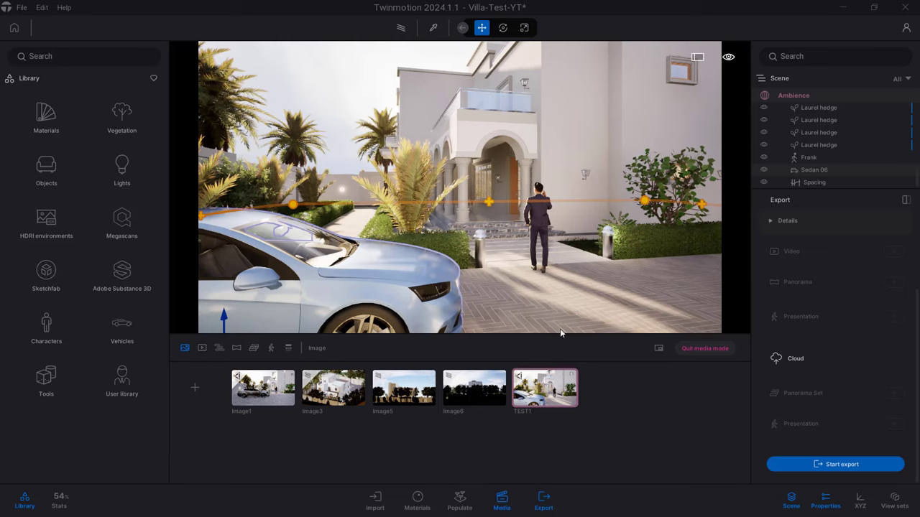
{"action": "mouse_move", "coordinate": [545, 388]}
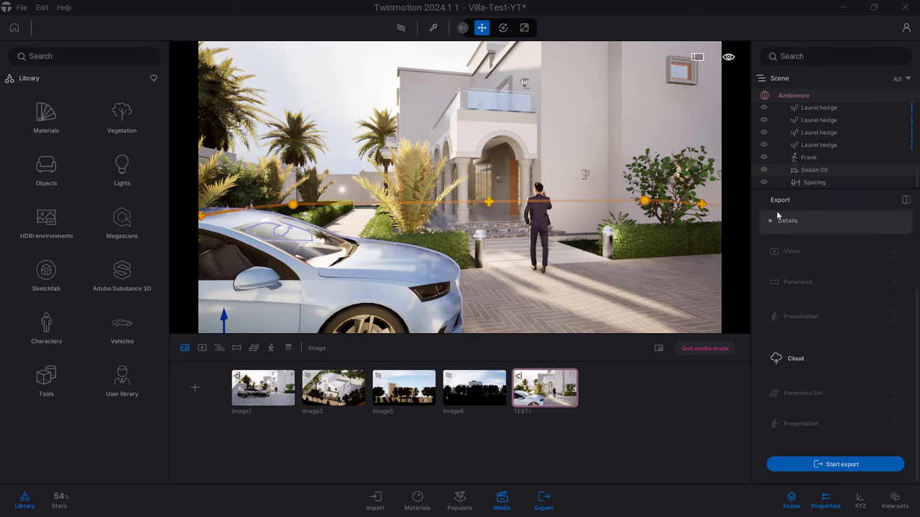
{"action": "left_click", "coordinate": [787, 97]}
{"action": "scroll", "coordinate": [815, 351], "scroll_direction": "down", "scroll_amount": 2}
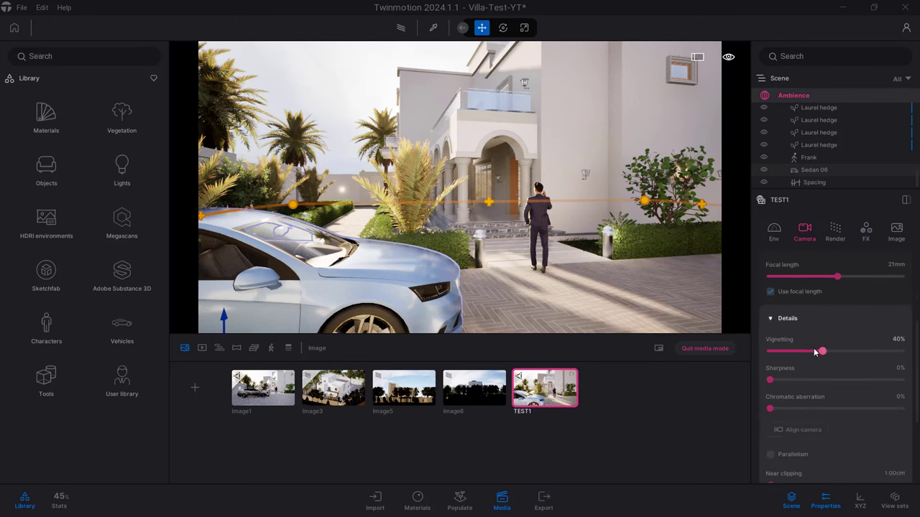
{"action": "scroll", "coordinate": [814, 351], "scroll_direction": "down", "scroll_amount": 3}
{"action": "left_click", "coordinate": [774, 232]}
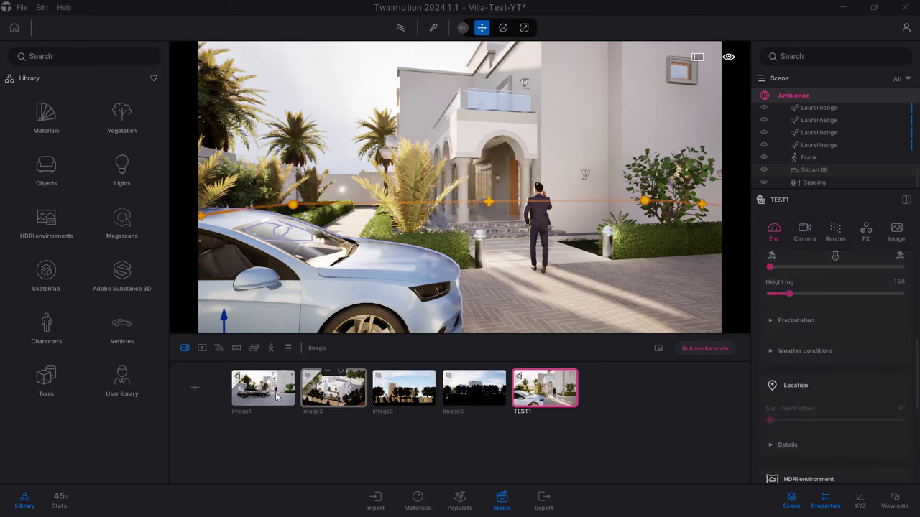
{"action": "left_click", "coordinate": [193, 387]}
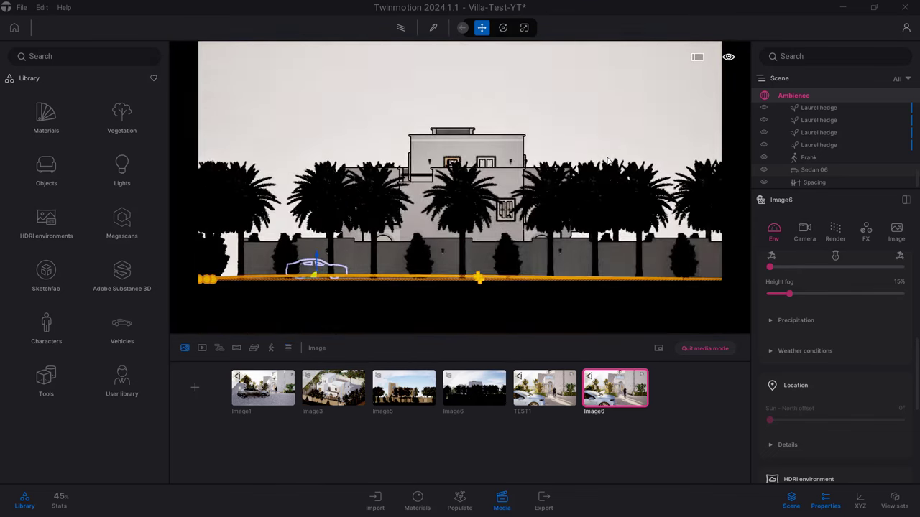
- Switch Image6 to an orthographic axonometric view of the whole villa
{"action": "key", "text": "o"}
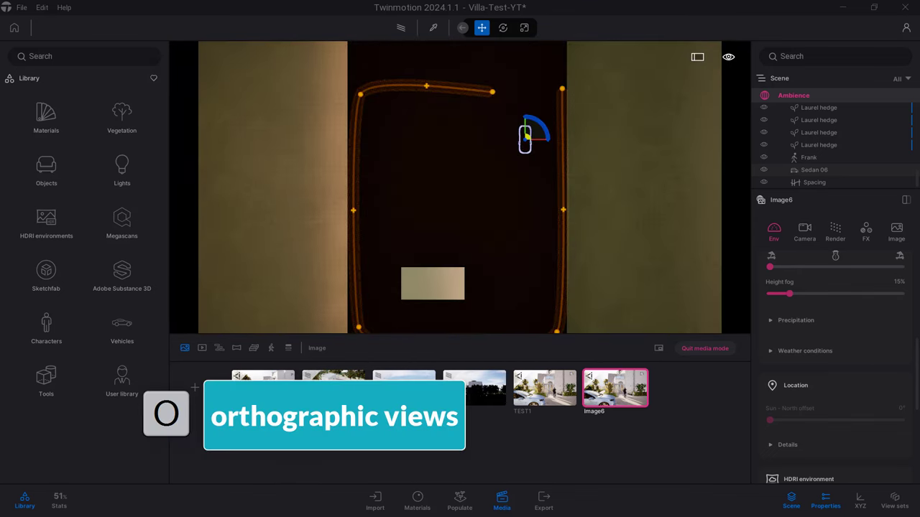
{"action": "key", "text": "o"}
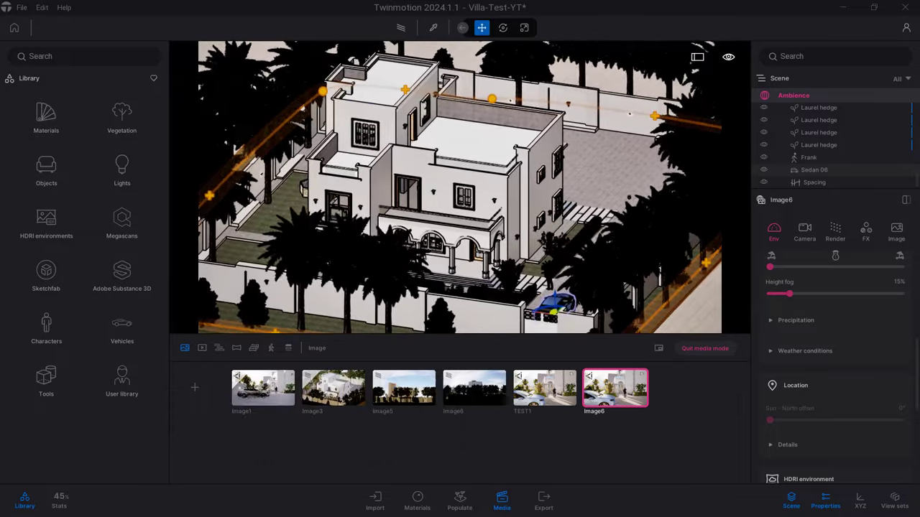
{"action": "scroll", "coordinate": [807, 307], "scroll_direction": "up", "scroll_amount": 2}
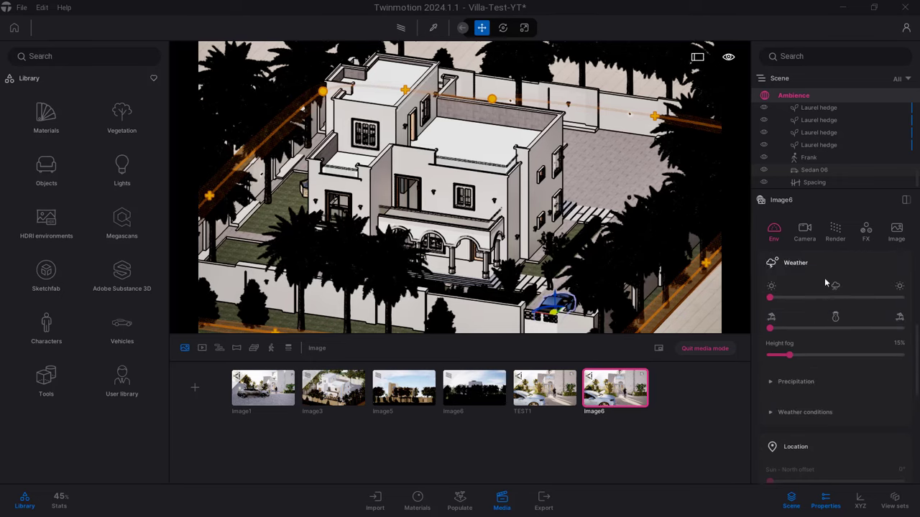
{"action": "scroll", "coordinate": [828, 277], "scroll_direction": "up", "scroll_amount": 2}
{"action": "scroll", "coordinate": [832, 277], "scroll_direction": "down", "scroll_amount": 5}
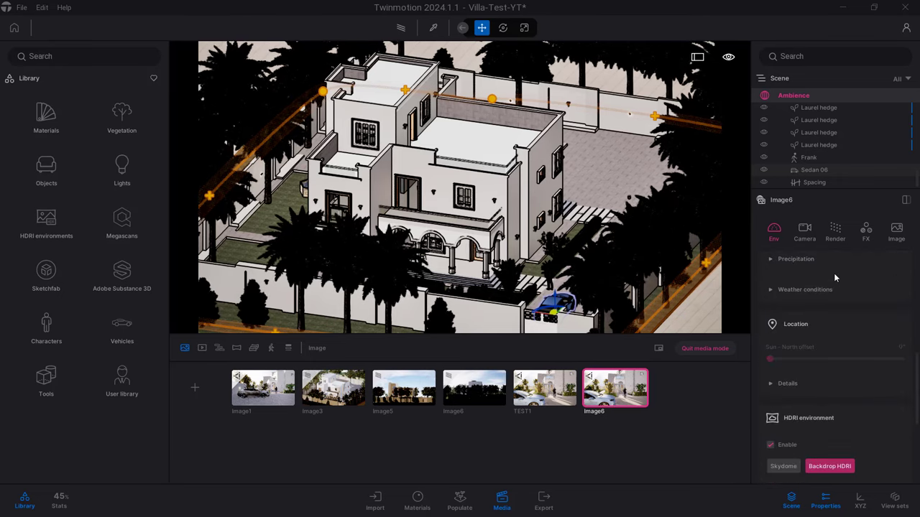
{"action": "scroll", "coordinate": [834, 273], "scroll_direction": "down", "scroll_amount": 5}
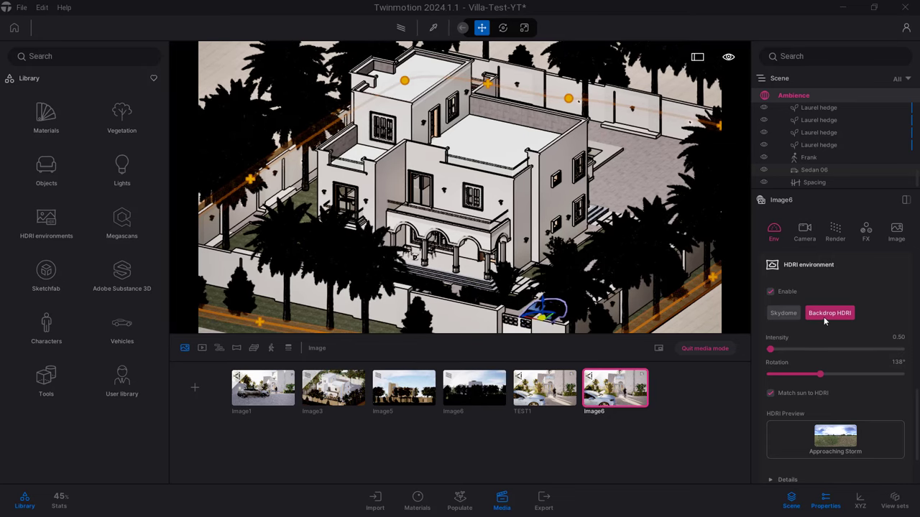
{"action": "scroll", "coordinate": [823, 317], "scroll_direction": "up", "scroll_amount": 2}
{"action": "scroll", "coordinate": [823, 317], "scroll_direction": "up", "scroll_amount": 2}
- Check Image6's Render settings and update its thumbnail to the black-and-white aerial view
{"action": "left_click", "coordinate": [828, 243]}
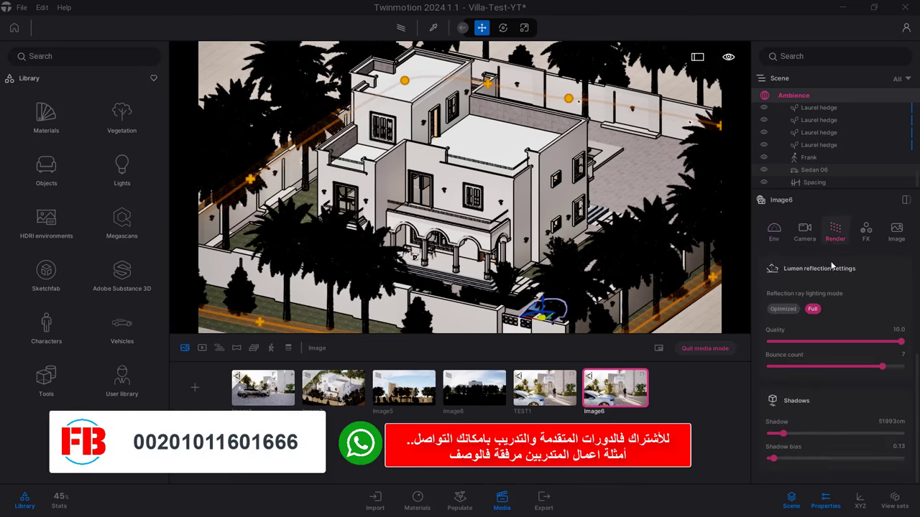
{"action": "scroll", "coordinate": [819, 314], "scroll_direction": "up", "scroll_amount": 1}
{"action": "scroll", "coordinate": [819, 313], "scroll_direction": "up", "scroll_amount": 1}
{"action": "scroll", "coordinate": [819, 314], "scroll_direction": "up", "scroll_amount": 1}
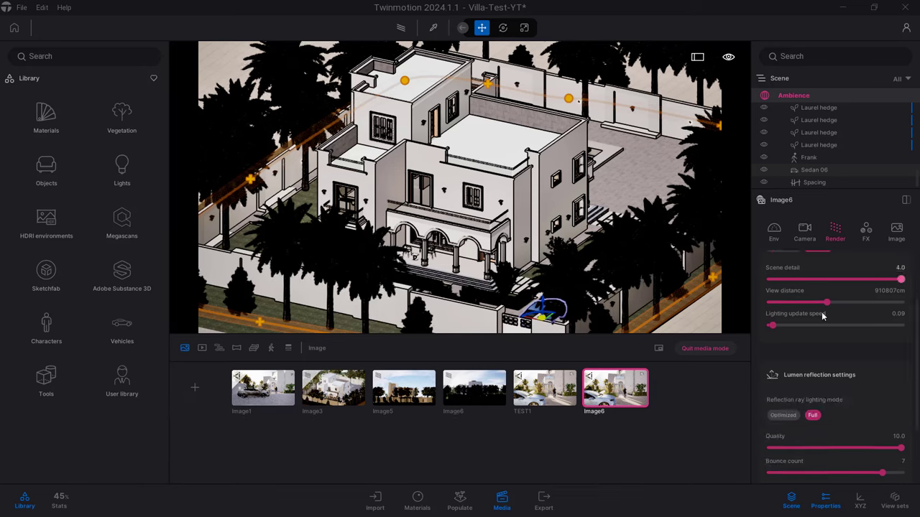
{"action": "scroll", "coordinate": [822, 312], "scroll_direction": "down", "scroll_amount": 2}
{"action": "scroll", "coordinate": [822, 312], "scroll_direction": "down", "scroll_amount": 1}
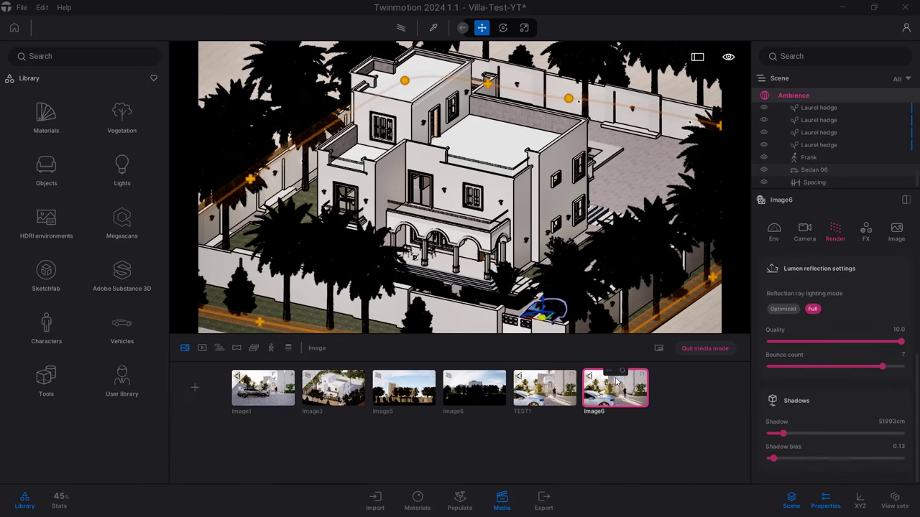
{"action": "left_click", "coordinate": [622, 371]}
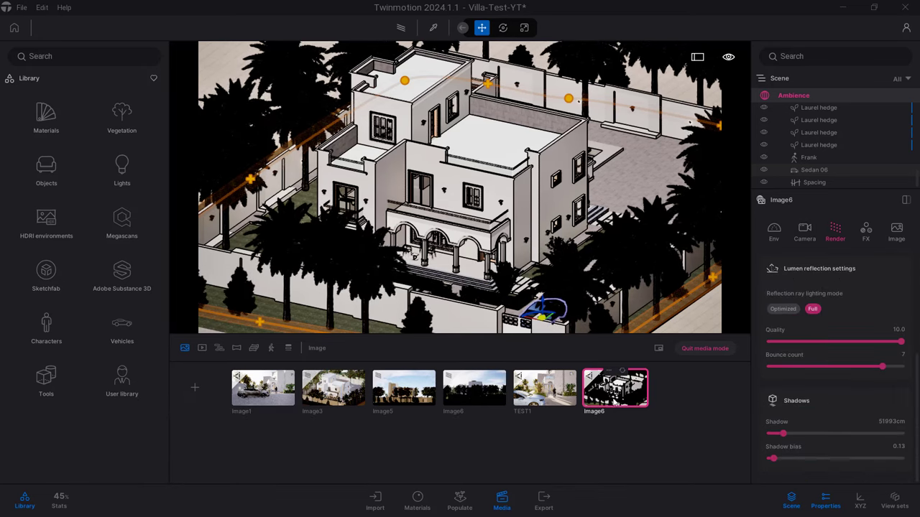
- Export only Image6 as a PNG into the Render TEST folder, then open Image6's options
{"action": "left_click", "coordinate": [543, 498]}
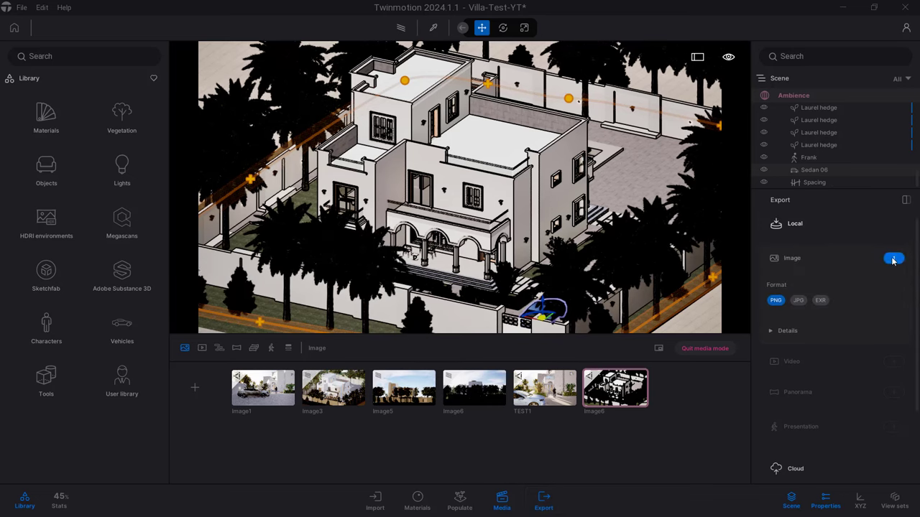
{"action": "left_click", "coordinate": [893, 259]}
{"action": "left_click", "coordinate": [752, 220]}
{"action": "left_click", "coordinate": [643, 255]}
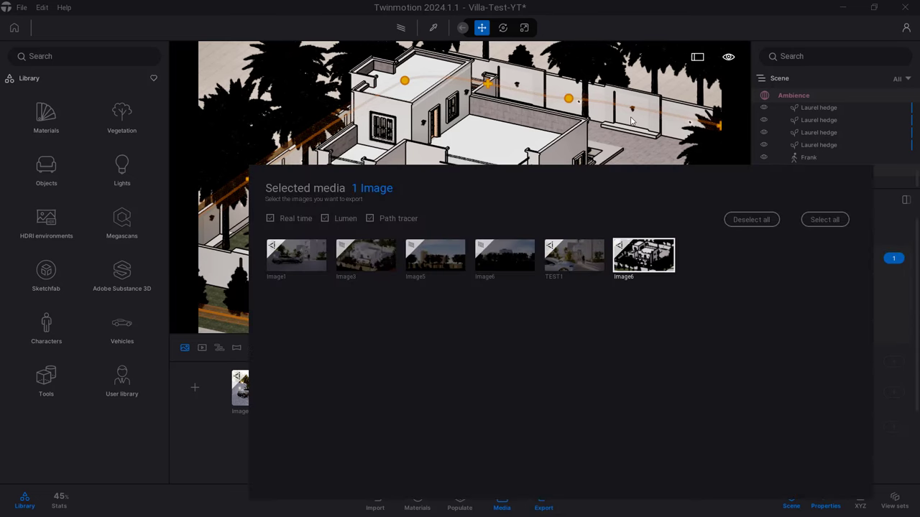
{"action": "scroll", "coordinate": [824, 431], "scroll_direction": "down", "scroll_amount": 2}
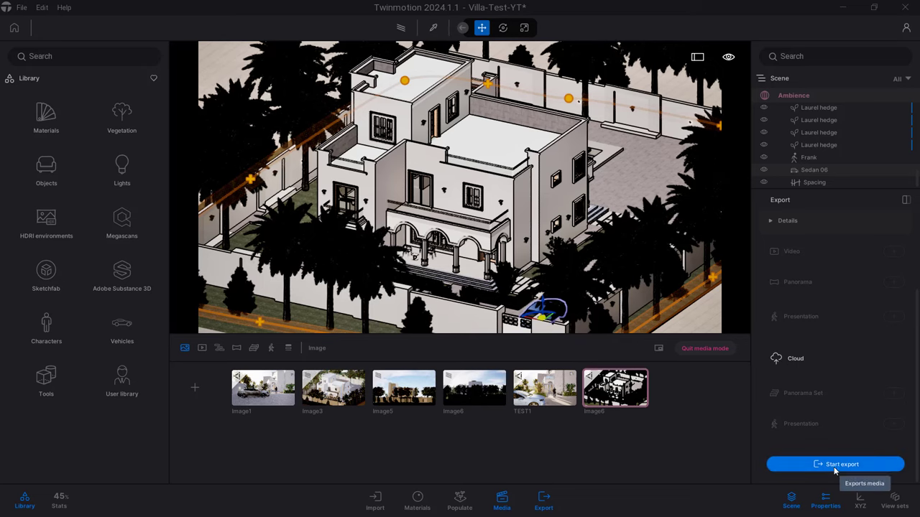
{"action": "left_click", "coordinate": [835, 464]}
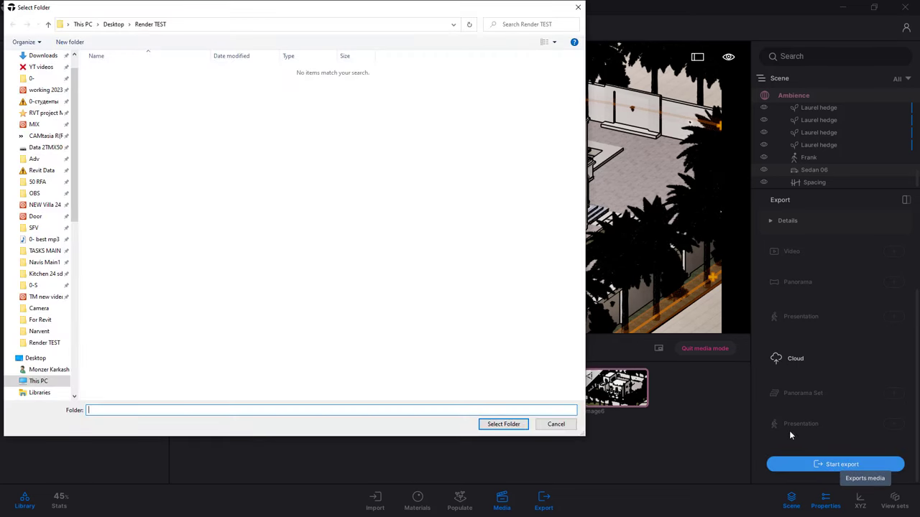
{"action": "left_click", "coordinate": [505, 425]}
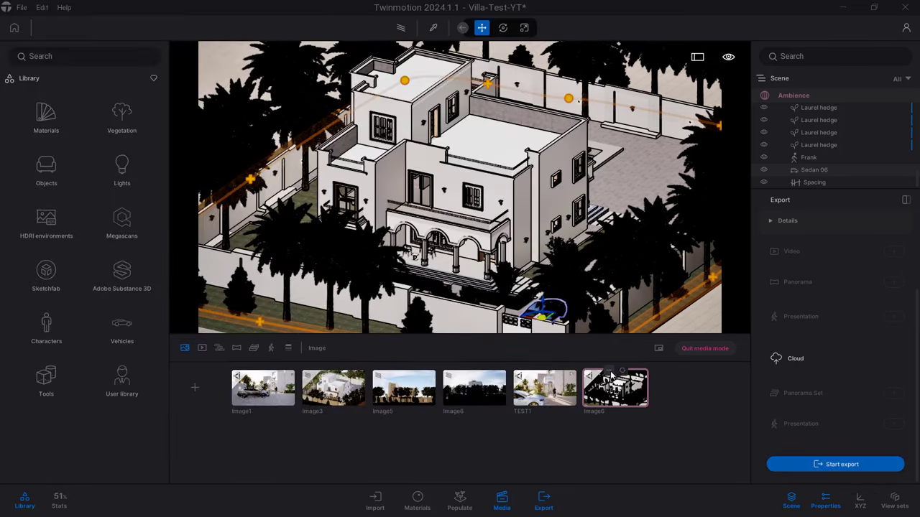
{"action": "left_click", "coordinate": [608, 371]}
- Duplicate Image6 and switch the copy's global illumination to Standard
{"action": "left_click", "coordinate": [597, 334]}
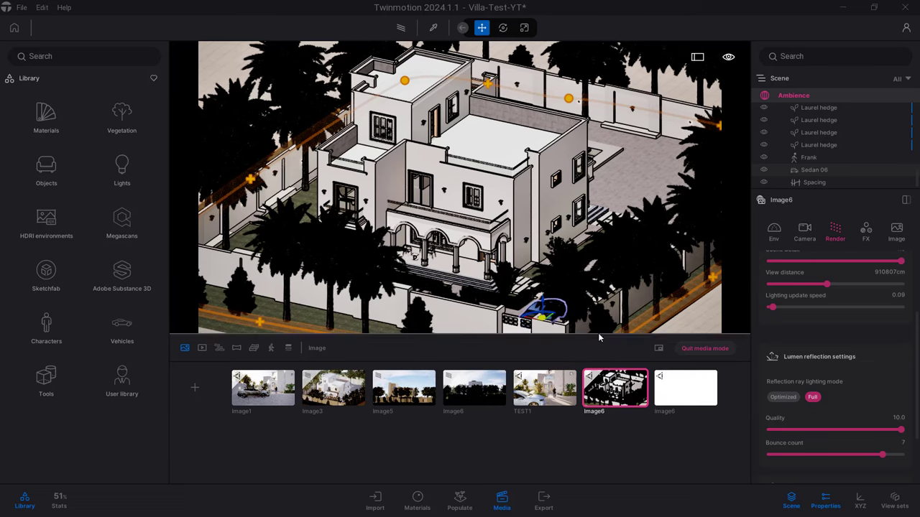
{"action": "left_click", "coordinate": [673, 389]}
{"action": "scroll", "coordinate": [805, 354], "scroll_direction": "up", "scroll_amount": 2}
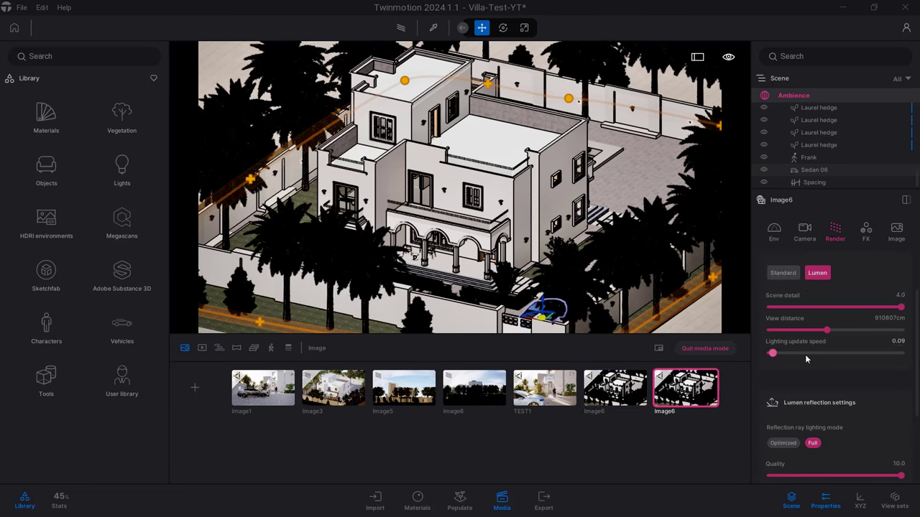
{"action": "scroll", "coordinate": [806, 352], "scroll_direction": "up", "scroll_amount": 2}
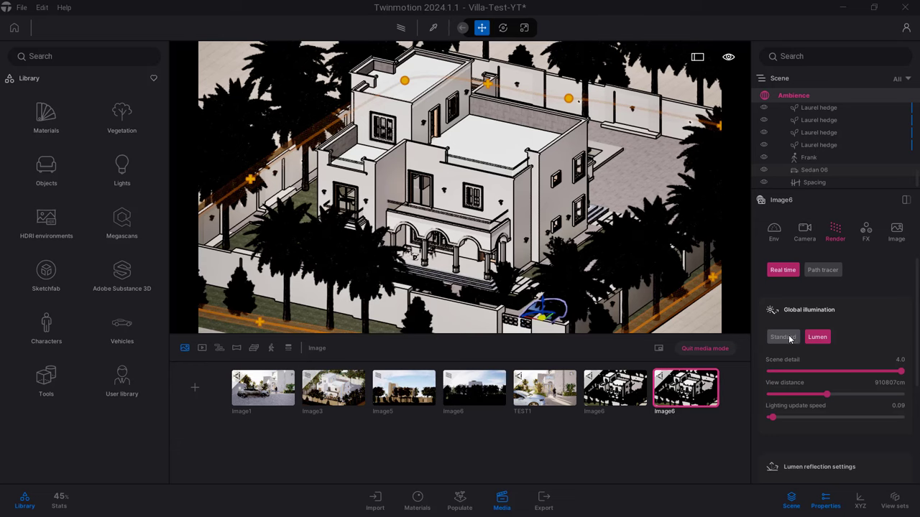
{"action": "left_click", "coordinate": [783, 337]}
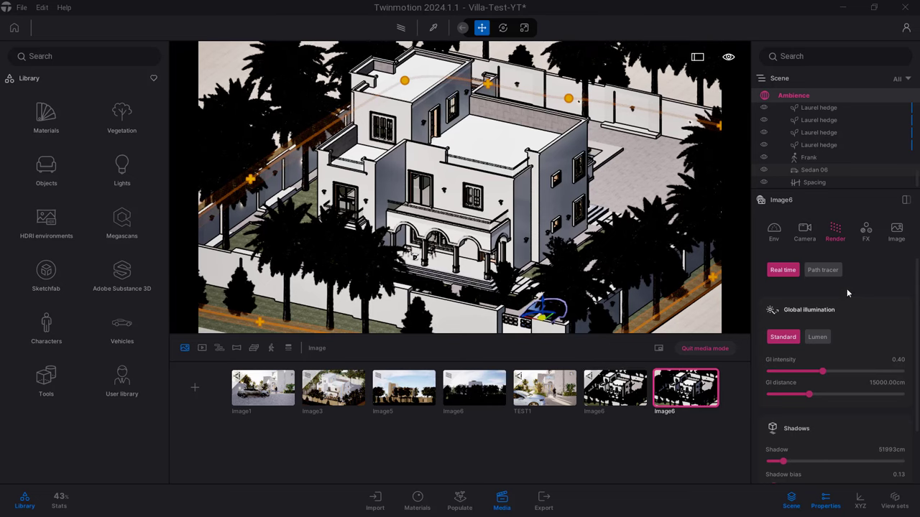
- Rename the duplicated view to Image6-2 and reopen the export options
{"action": "left_click", "coordinate": [543, 499]}
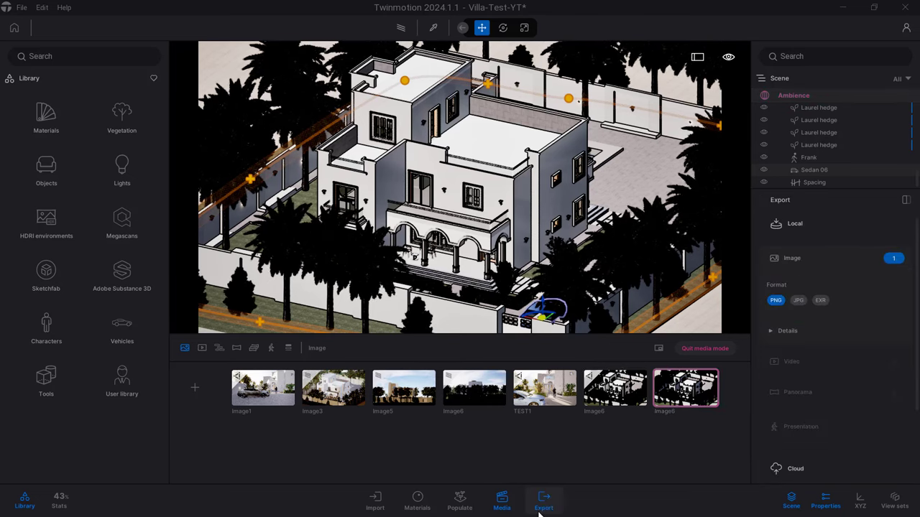
{"action": "left_click", "coordinate": [684, 376]}
{"action": "right_click", "coordinate": [682, 374]}
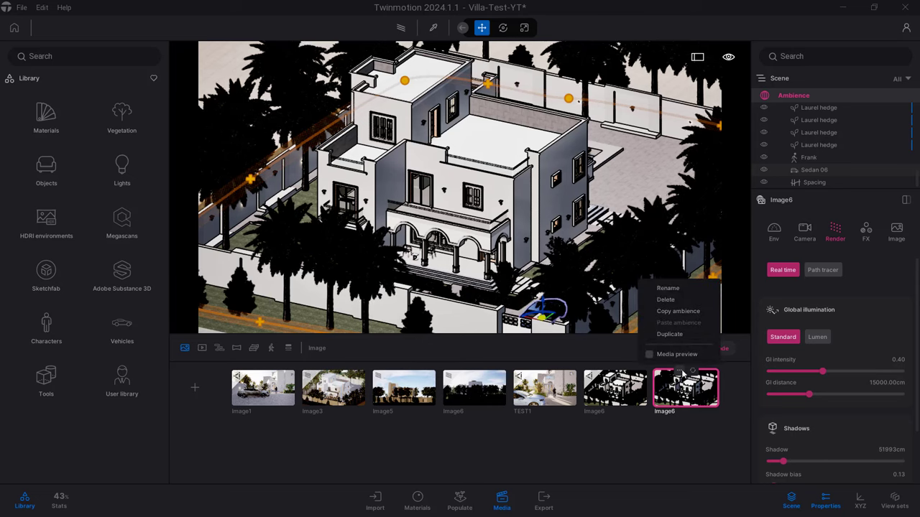
{"action": "left_click", "coordinate": [665, 292]}
{"action": "left_click", "coordinate": [679, 414]}
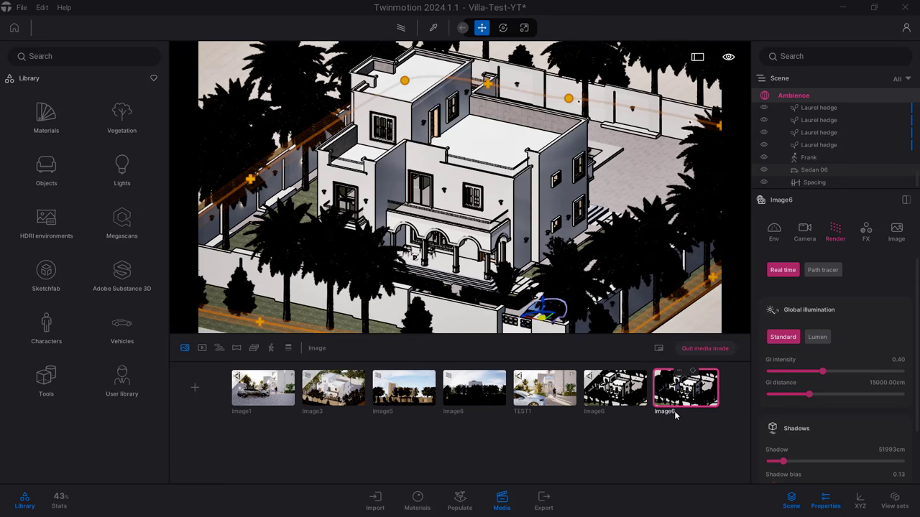
{"action": "right_click", "coordinate": [679, 365]}
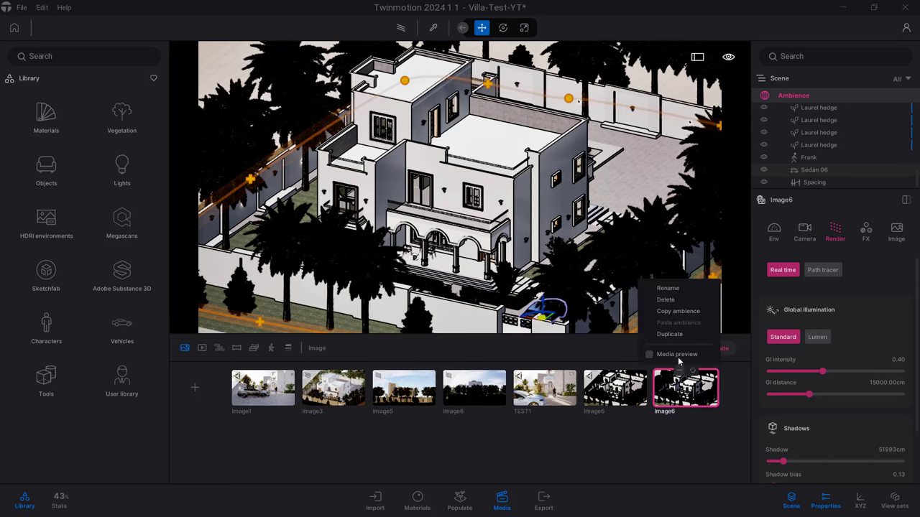
{"action": "left_click", "coordinate": [668, 288]}
{"action": "type", "text": "-2"}
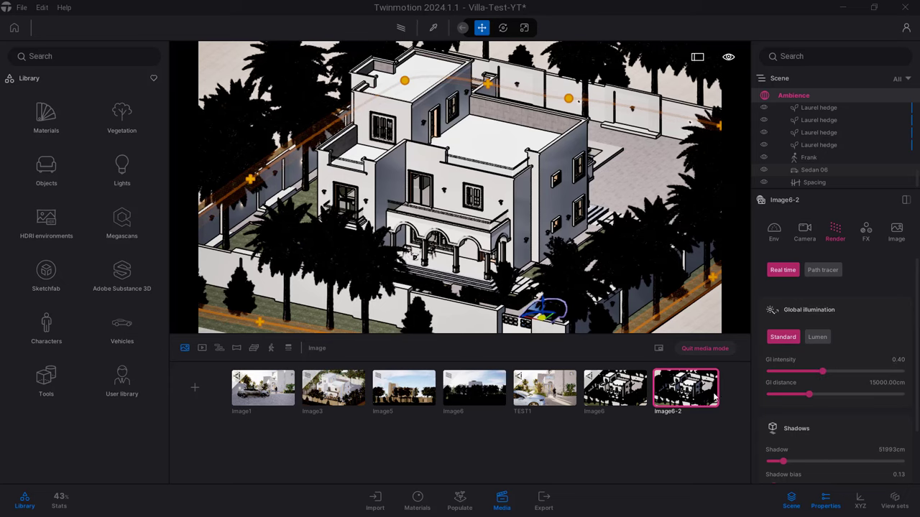
{"action": "left_click", "coordinate": [543, 501]}
- Export only Image6-2 as a PNG into the Render TEST folder
{"action": "left_click", "coordinate": [893, 258]}
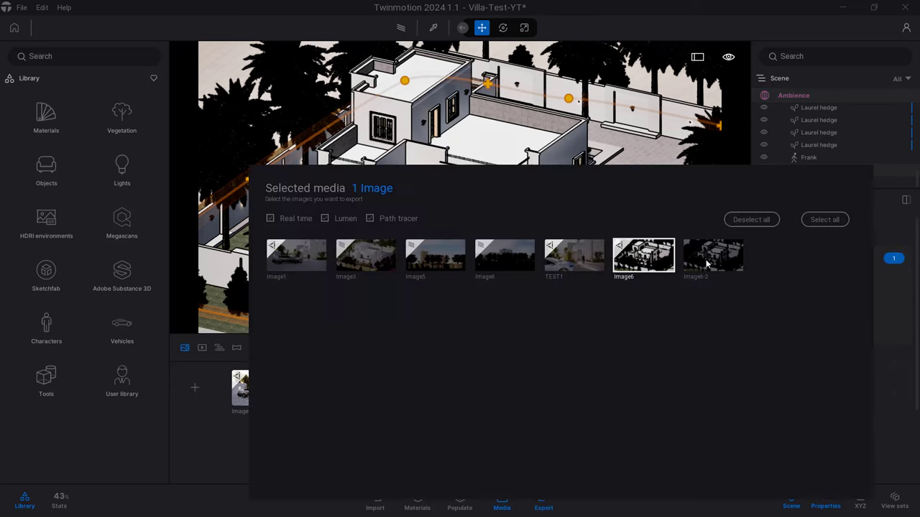
{"action": "key", "text": "Escape"}
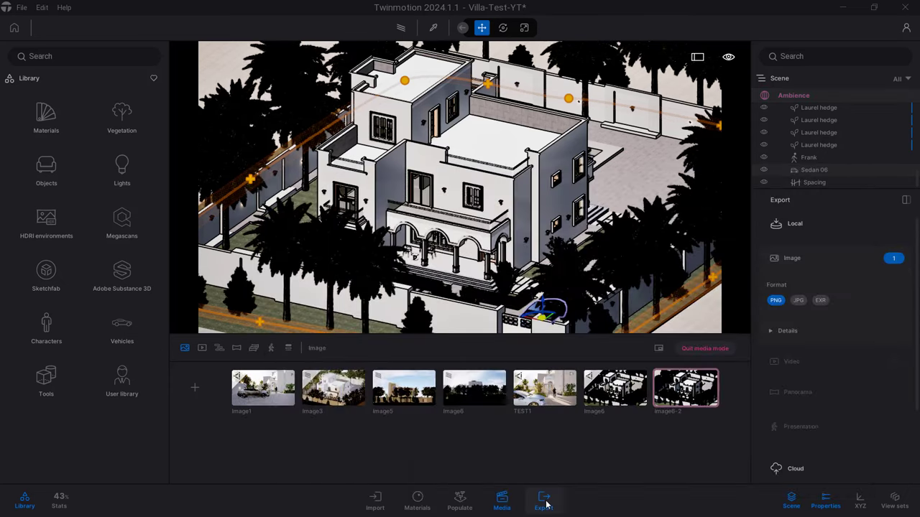
{"action": "left_click", "coordinate": [543, 501]}
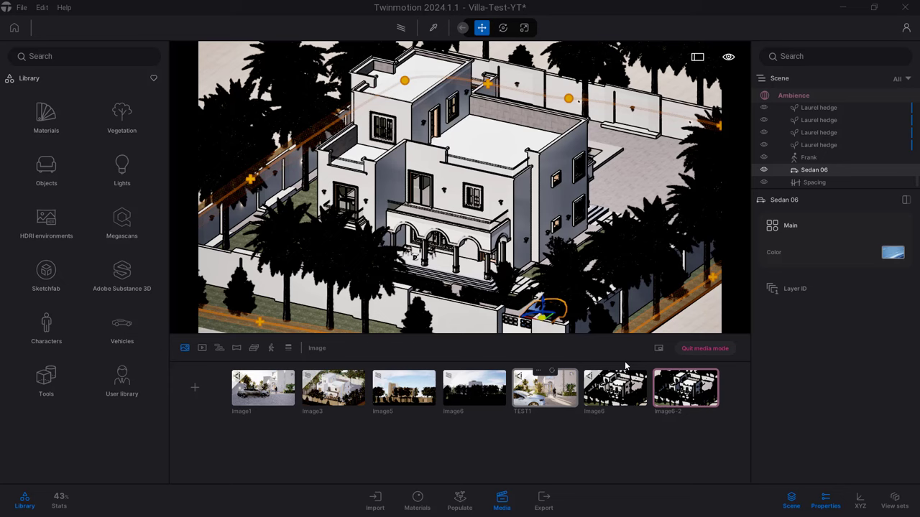
{"action": "left_click", "coordinate": [544, 501]}
{"action": "left_click", "coordinate": [893, 259]}
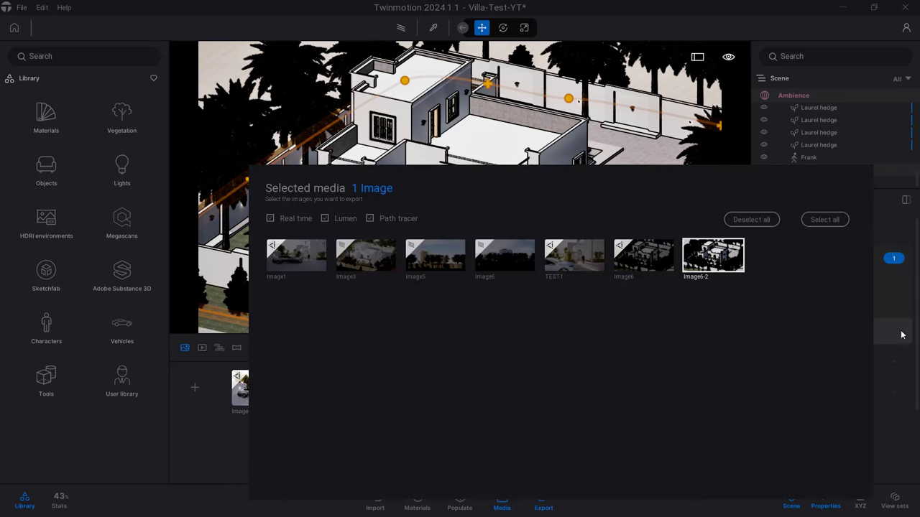
{"action": "left_click", "coordinate": [472, 128]}
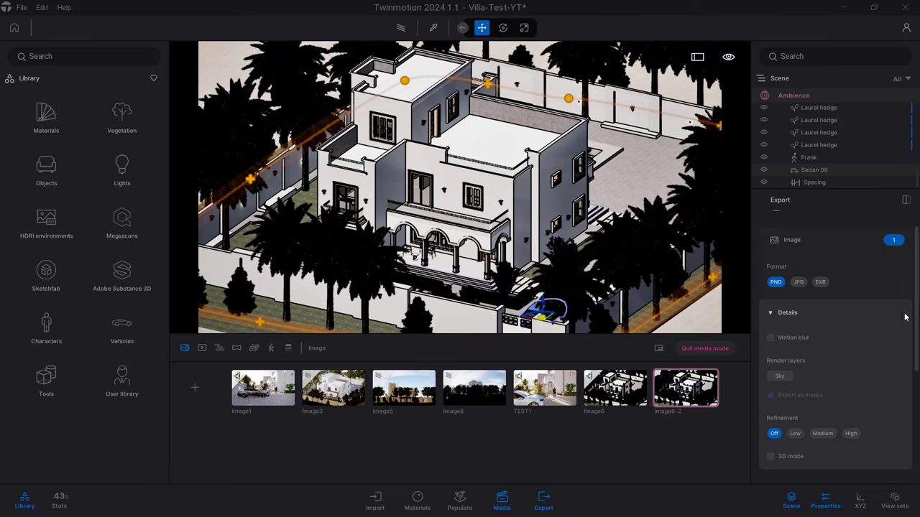
{"action": "scroll", "coordinate": [833, 432], "scroll_direction": "down", "scroll_amount": 5}
{"action": "left_click", "coordinate": [844, 465]}
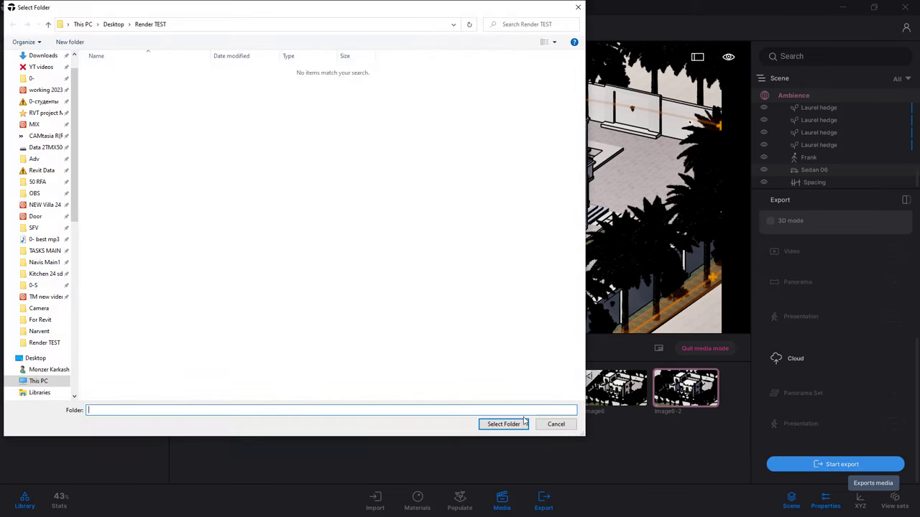
{"action": "left_click", "coordinate": [521, 421]}
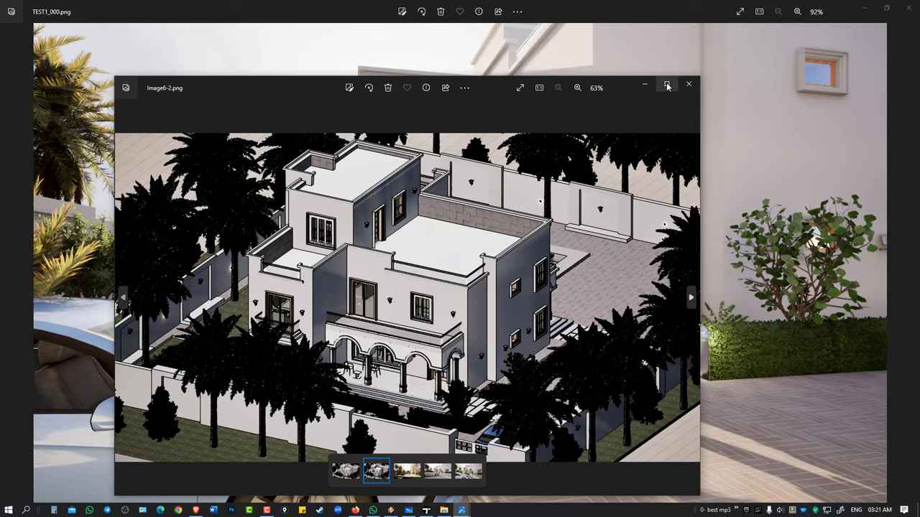
- Maximize Photos and flip between Image6-2.png and Image6.png, then return to Twinmotion
{"action": "left_click", "coordinate": [667, 85]}
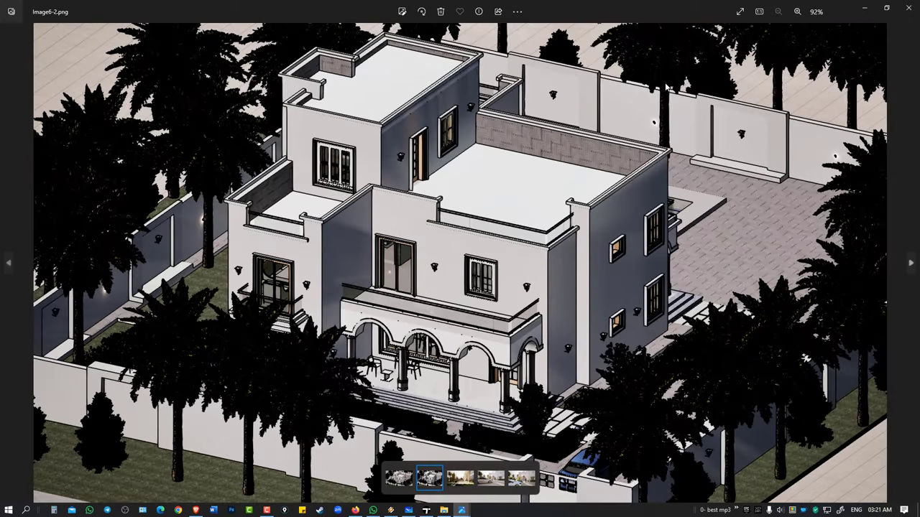
{"action": "key", "text": "Left"}
{"action": "key", "text": "Right"}
{"action": "key", "text": "Left"}
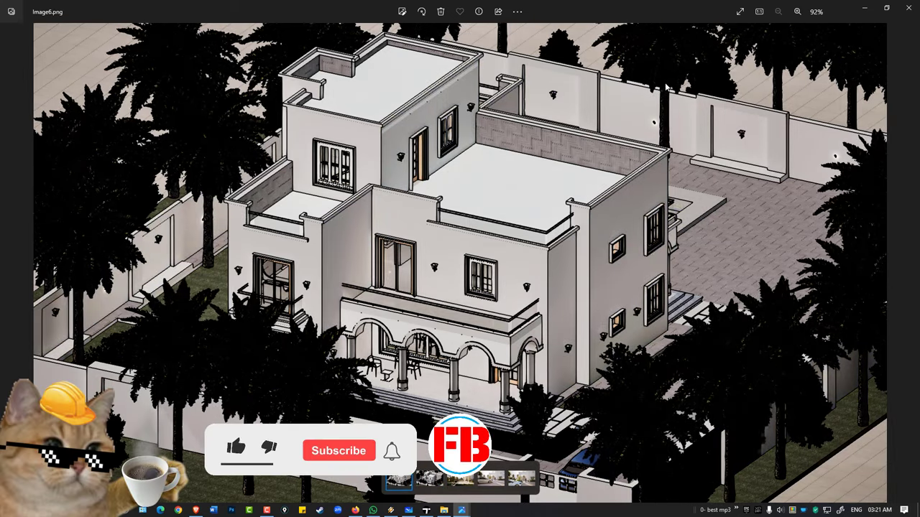
{"action": "key", "text": "Right"}
{"action": "key", "text": "Left"}
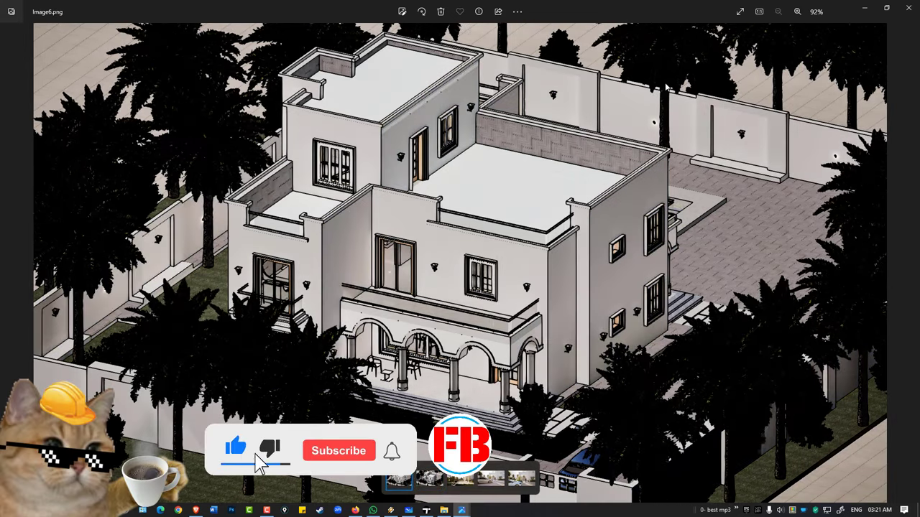
{"action": "key", "text": "Right"}
{"action": "key", "text": "Left"}
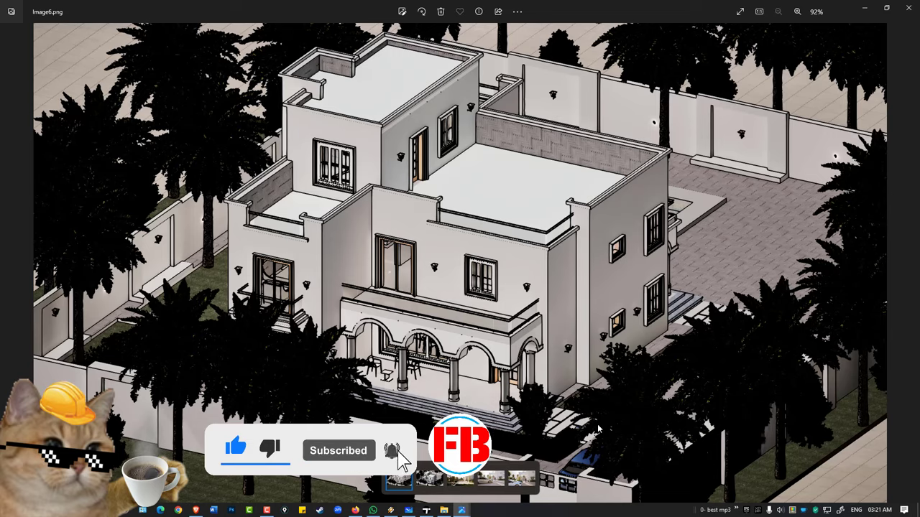
{"action": "left_click", "coordinate": [407, 486]}
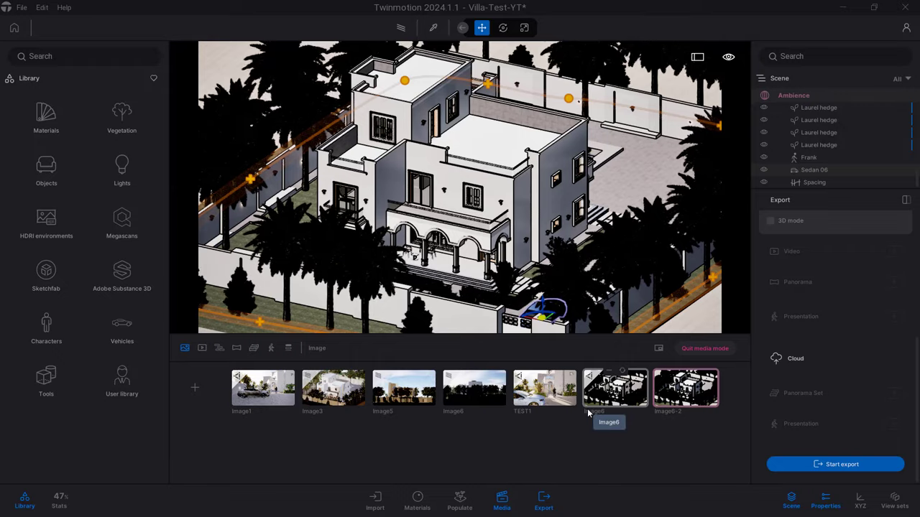
{"action": "mouse_move", "coordinate": [403, 388]}
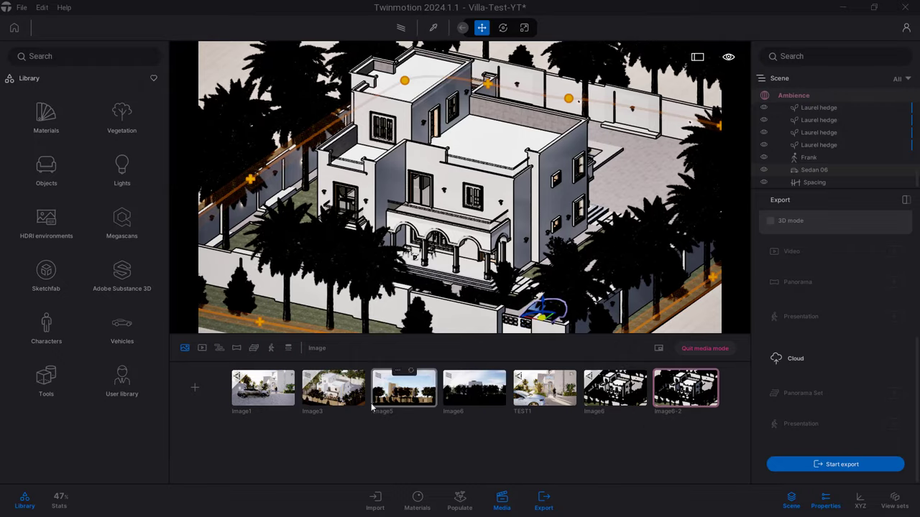
- Set Image3's path tracer quality to Low and show the Render TEST folder in File Explorer
{"action": "left_click", "coordinate": [333, 388]}
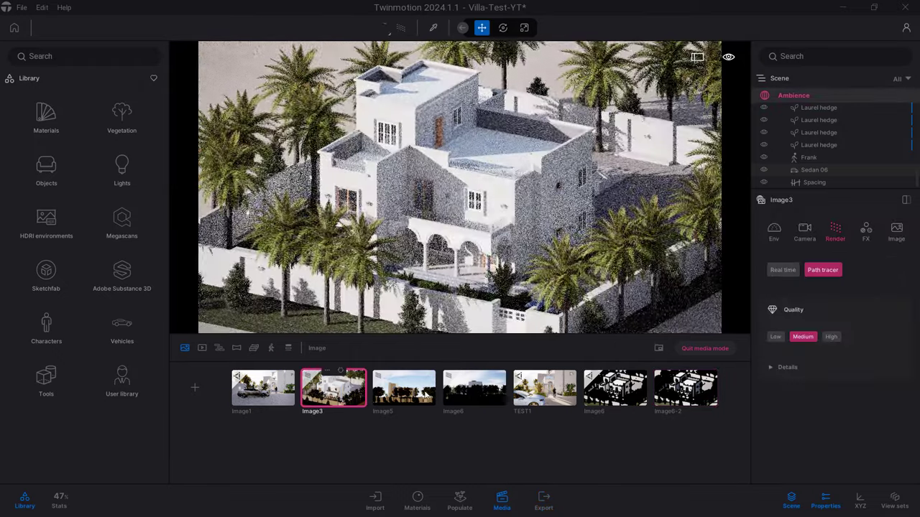
{"action": "left_click", "coordinate": [776, 337]}
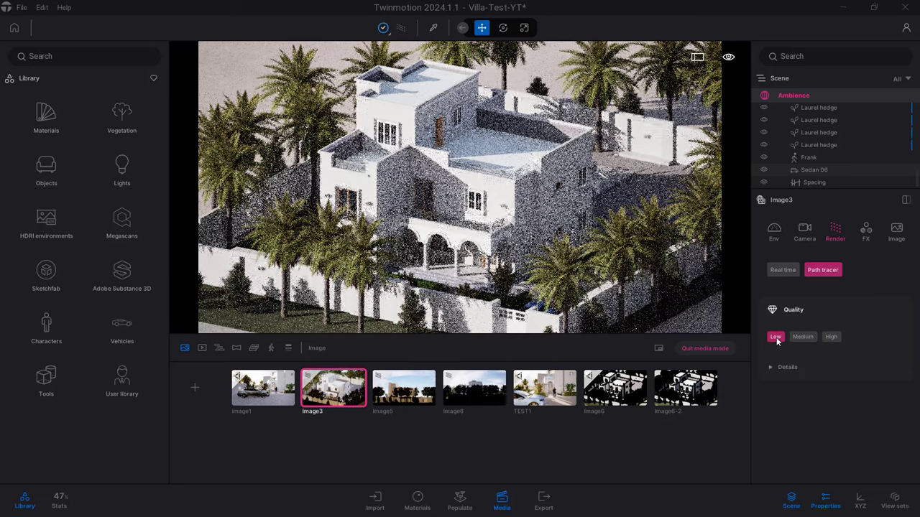
{"action": "left_click", "coordinate": [541, 497]}
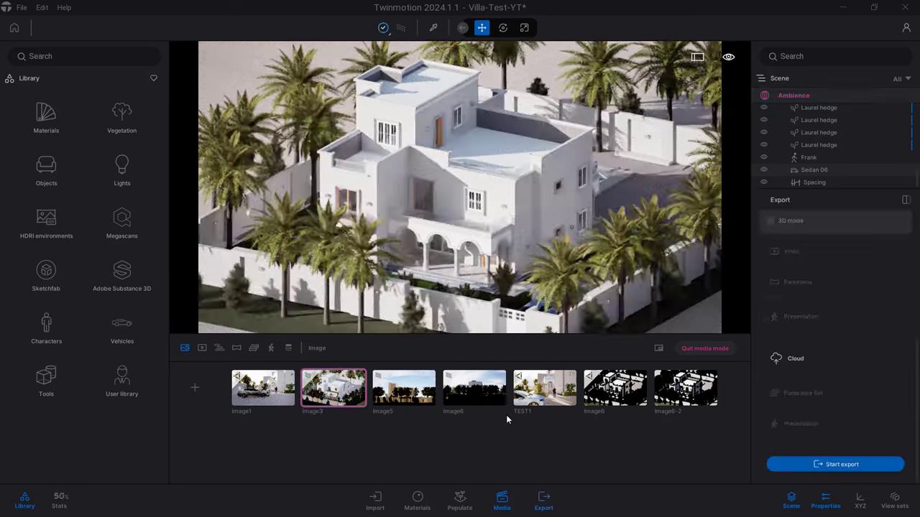
{"action": "key", "text": "super"}
{"action": "left_click", "coordinate": [444, 511]}
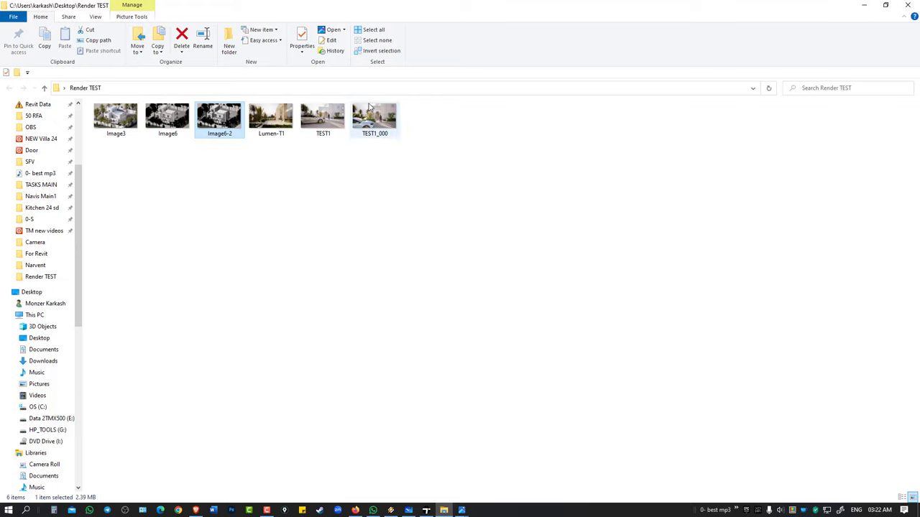
- Compare Image3.png with Image6 and Image6-2 full screen in Photos, then return to Twinmotion
{"action": "double_click", "coordinate": [133, 128]}
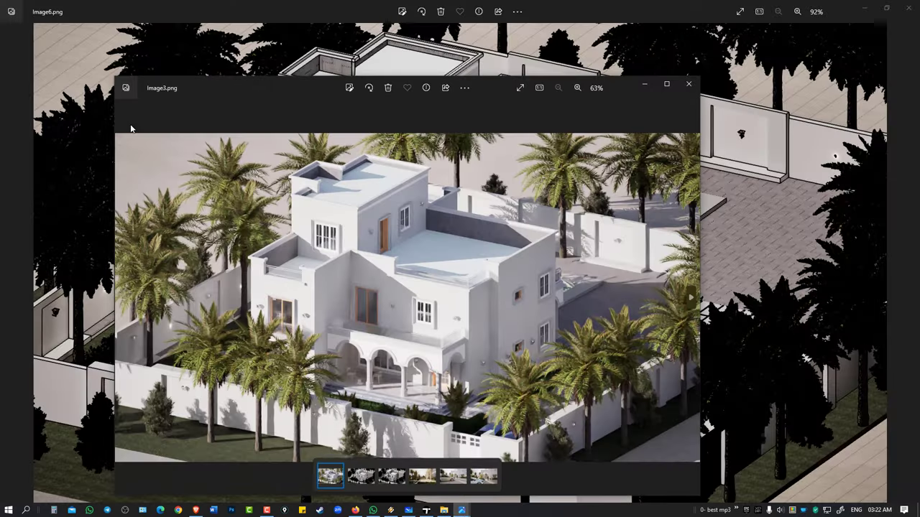
{"action": "left_click", "coordinate": [664, 84]}
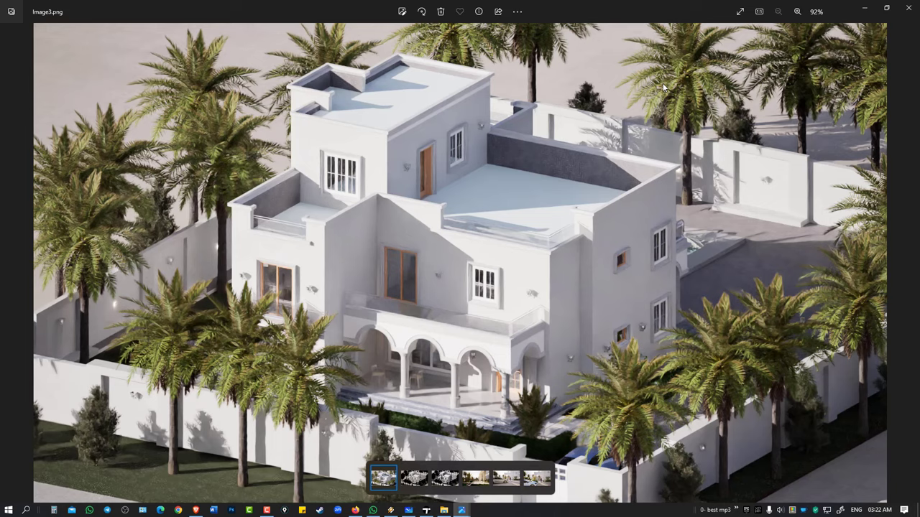
{"action": "key", "text": "Right"}
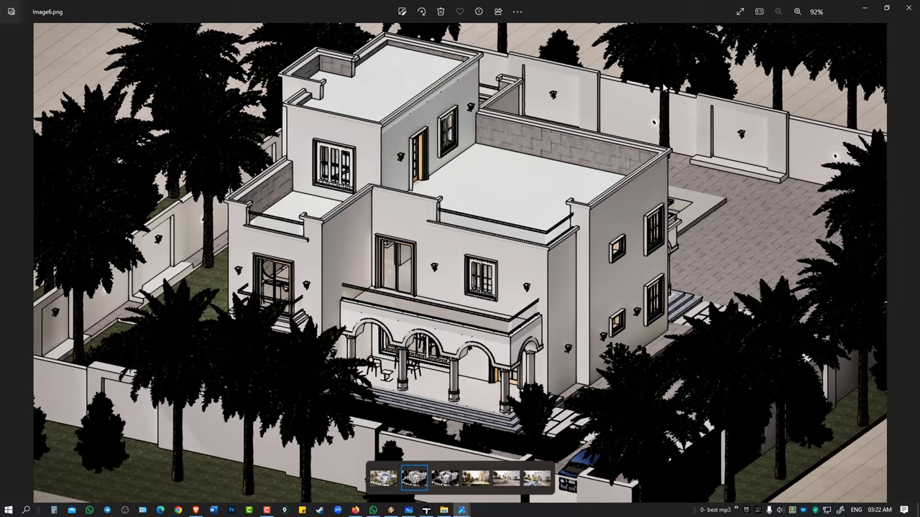
{"action": "key", "text": "Right"}
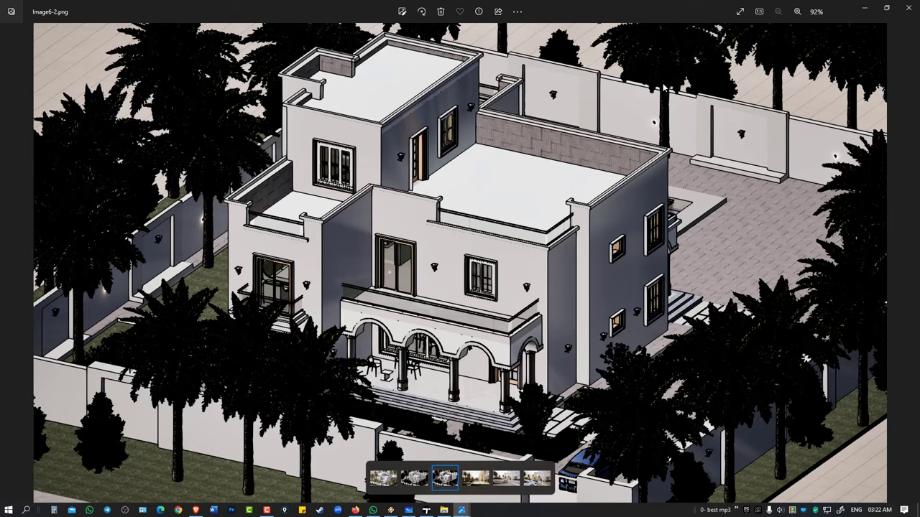
{"action": "key", "text": "Left"}
{"action": "key", "text": "Left"}
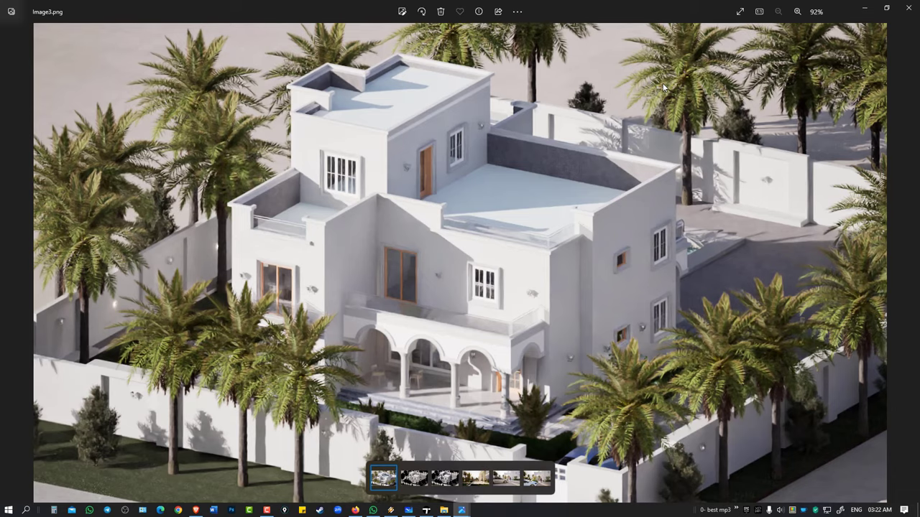
{"action": "left_click", "coordinate": [909, 7]}
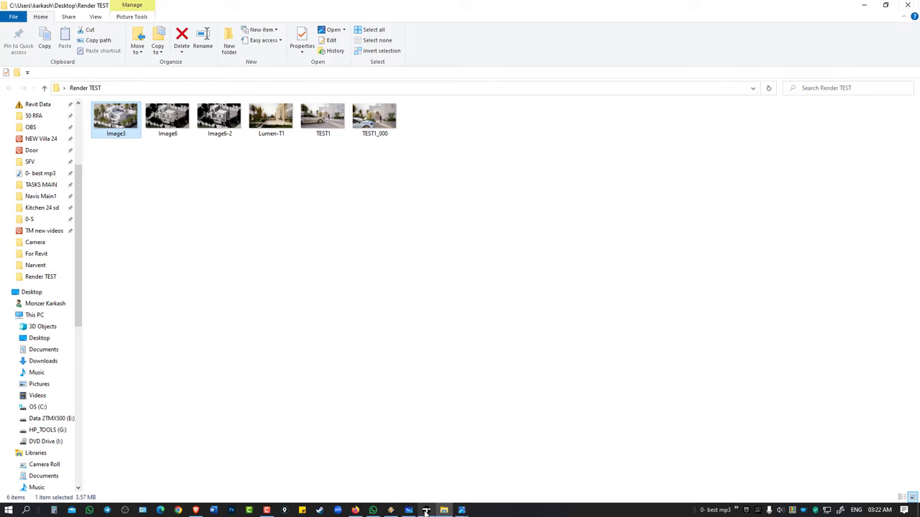
{"action": "left_click", "coordinate": [426, 510]}
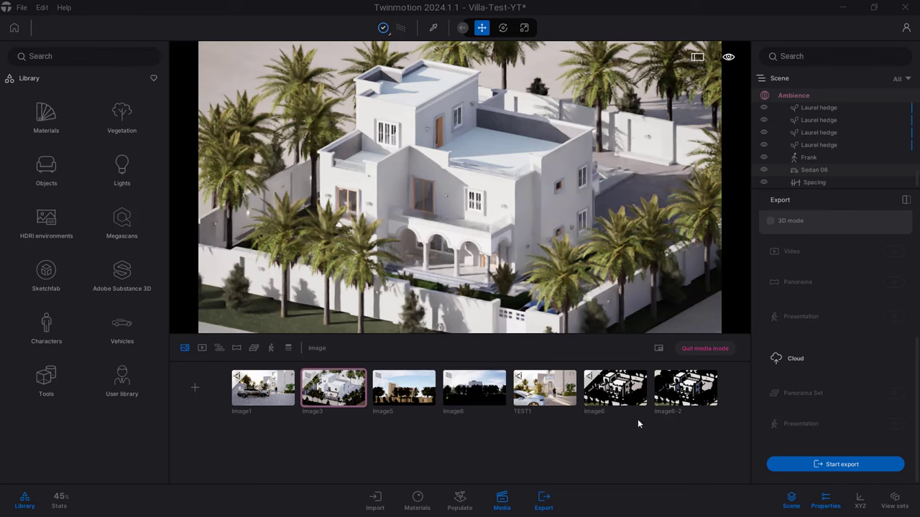
- Open the TEST1 shot, via Image1, with bounce count 7, shadow distance 51993cm and bias 0.13
{"action": "left_click", "coordinate": [289, 398]}
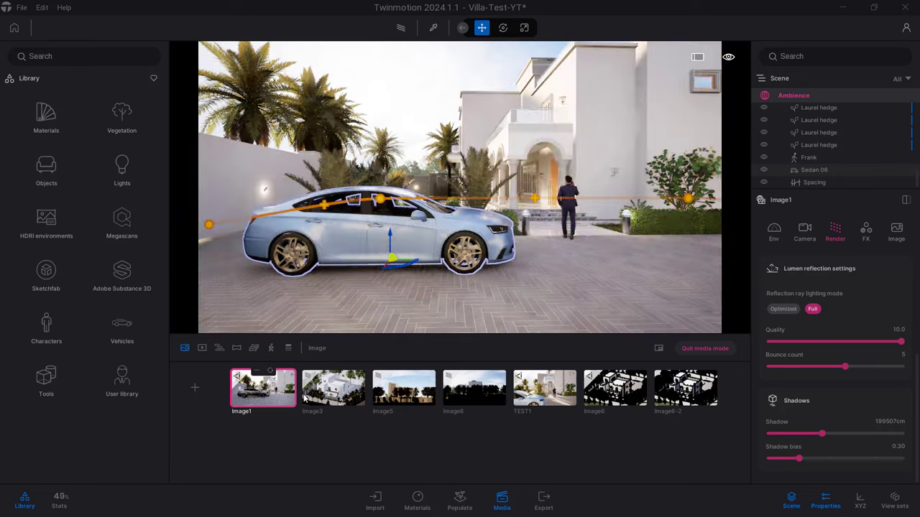
{"action": "left_click", "coordinate": [543, 391]}
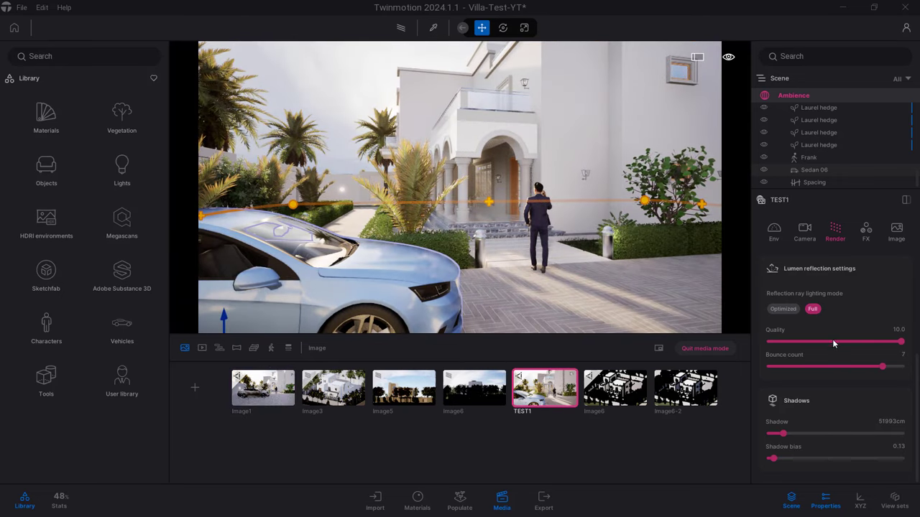